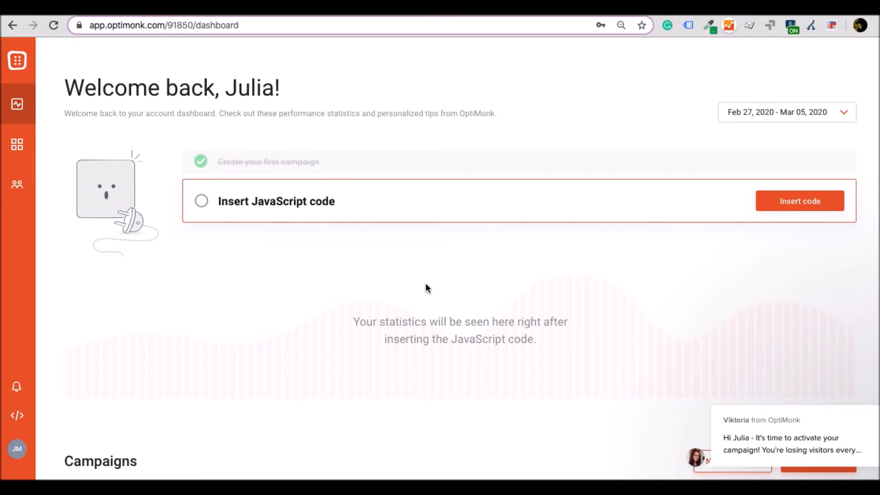
# Examine the dashboard's setup tasks, statistics area and list of latest campaigns.
pyautogui.scroll(-3, 426, 287)
pyautogui.scroll(1, 425, 284)
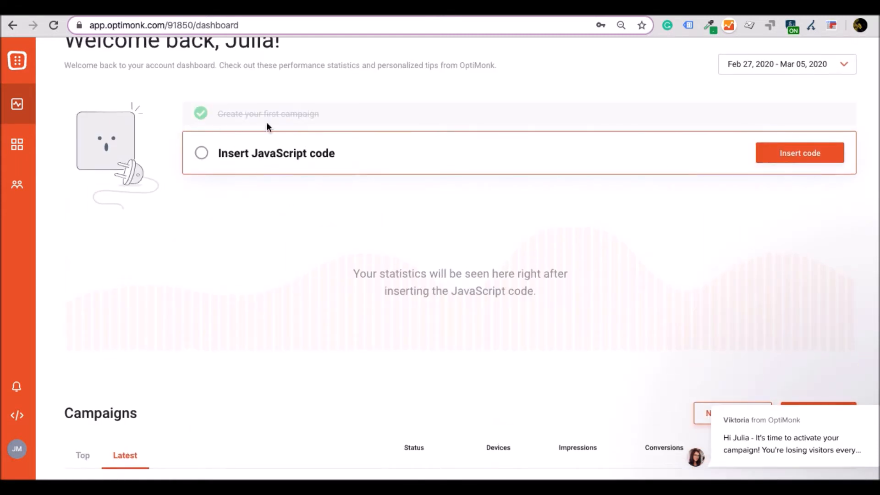
pyautogui.scroll(1, 310, 224)
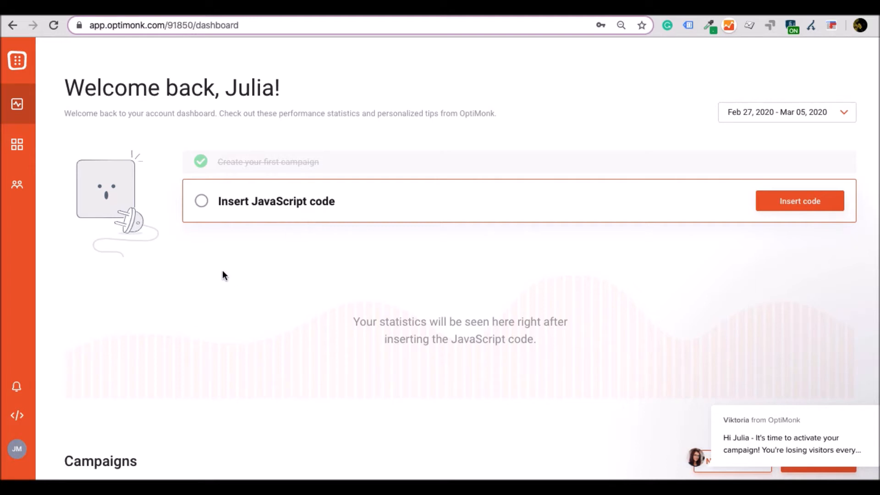
pyautogui.scroll(-4, 223, 275)
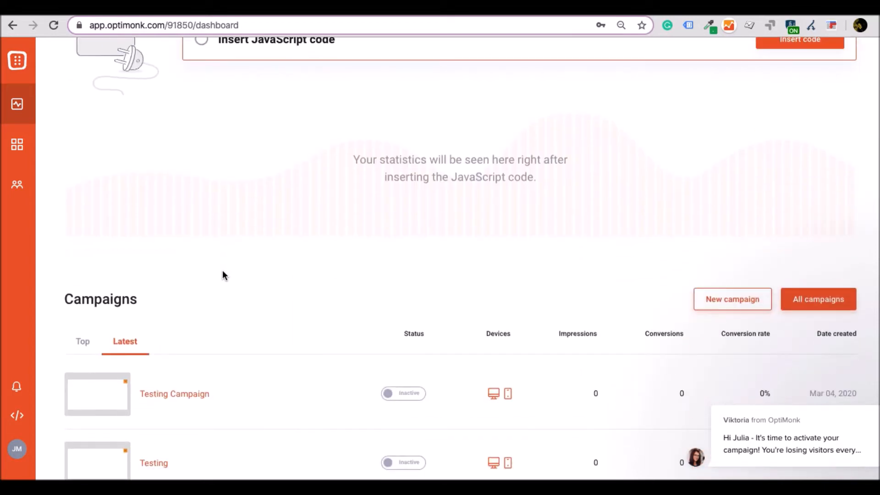
pyautogui.scroll(-5, 232, 254)
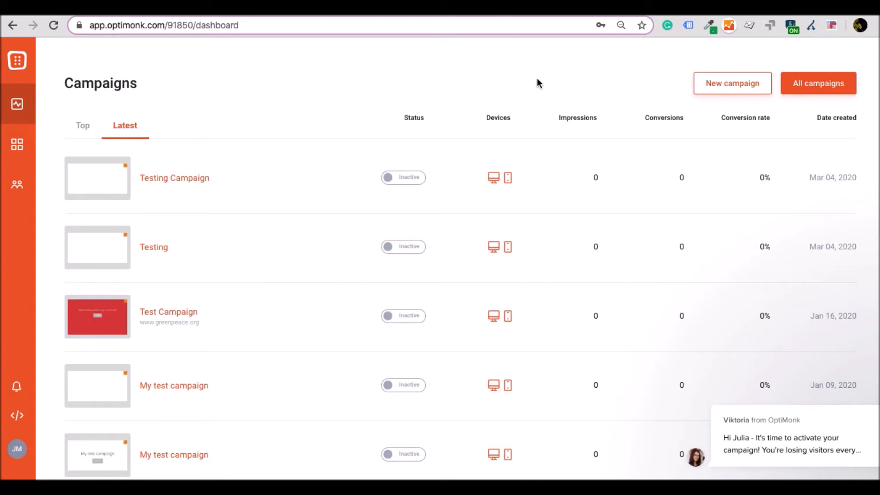
pyautogui.scroll(-2, 823, 235)
pyautogui.scroll(3, 823, 235)
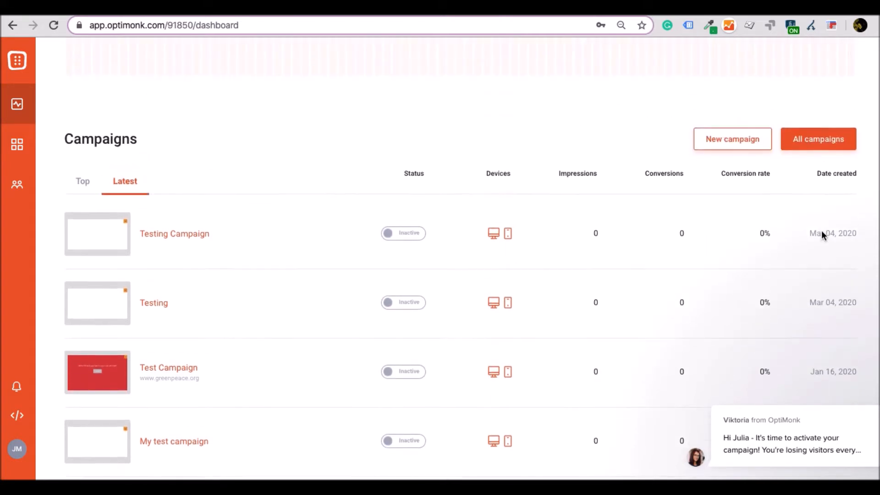
pyautogui.scroll(1, 820, 233)
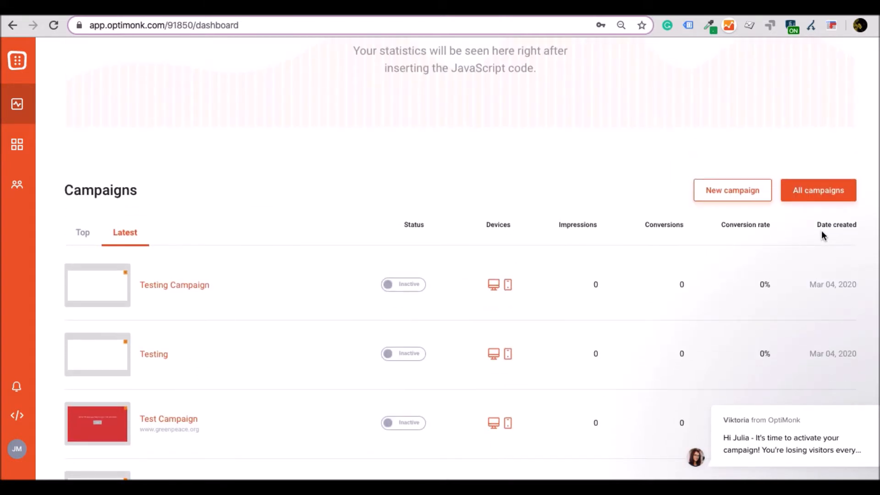
pyautogui.scroll(-3, 561, 177)
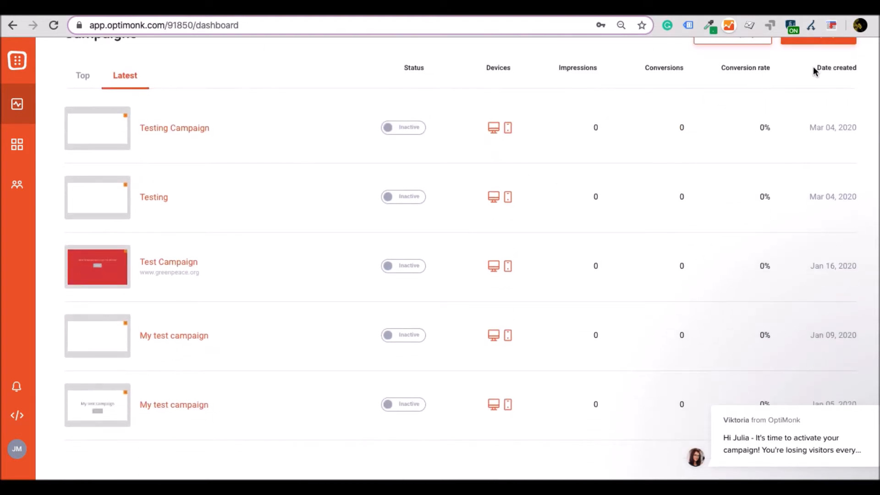
# Start a new campaign and look over the popup templates and their goal and category filters.
pyautogui.scroll(1, 812, 67)
pyautogui.click(736, 74)
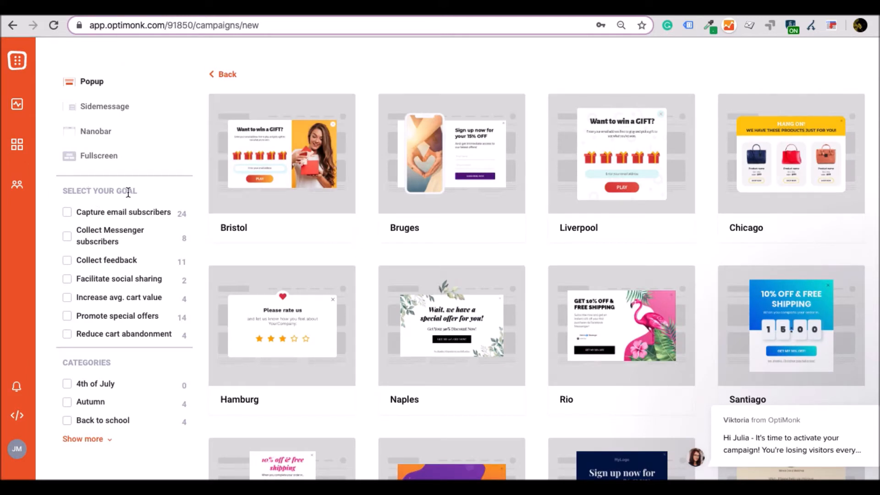
pyautogui.moveTo(246, 270)
pyautogui.scroll(-2, 246, 271)
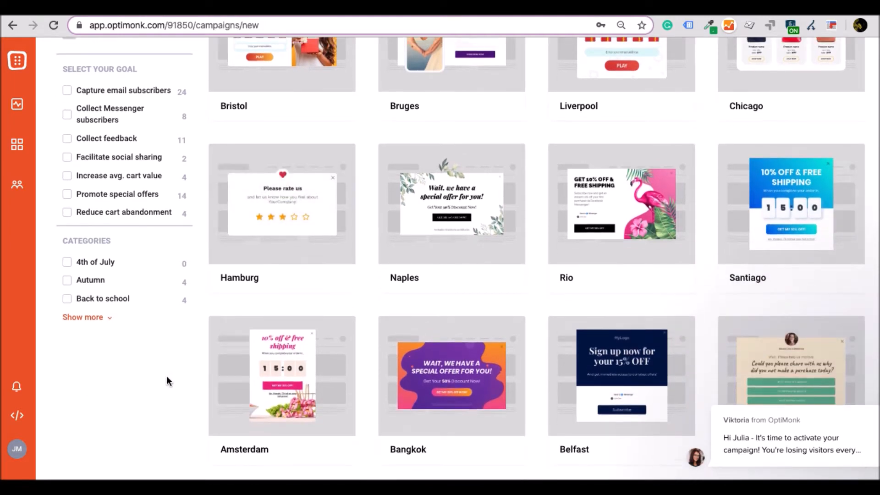
pyautogui.scroll(3, 115, 192)
# Compare the Sidemessage, Nanobar and Fullscreen template galleries and return to the Popup templates.
pyautogui.click(104, 110)
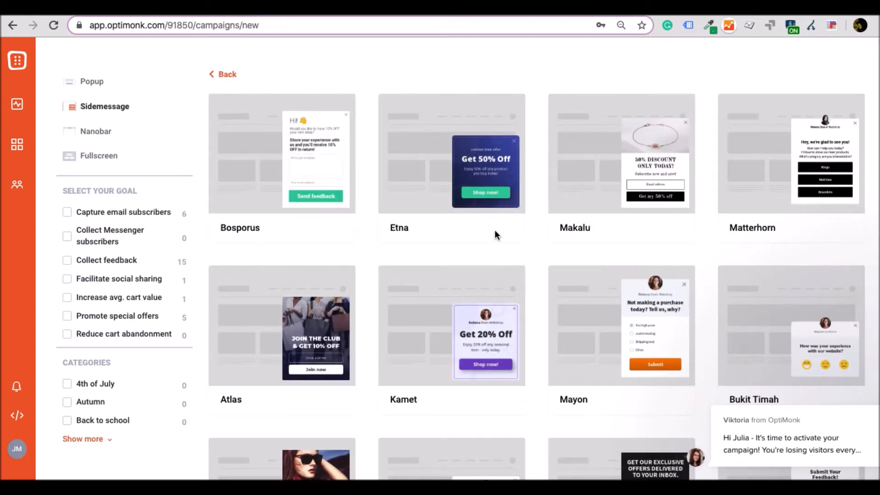
pyautogui.click(96, 132)
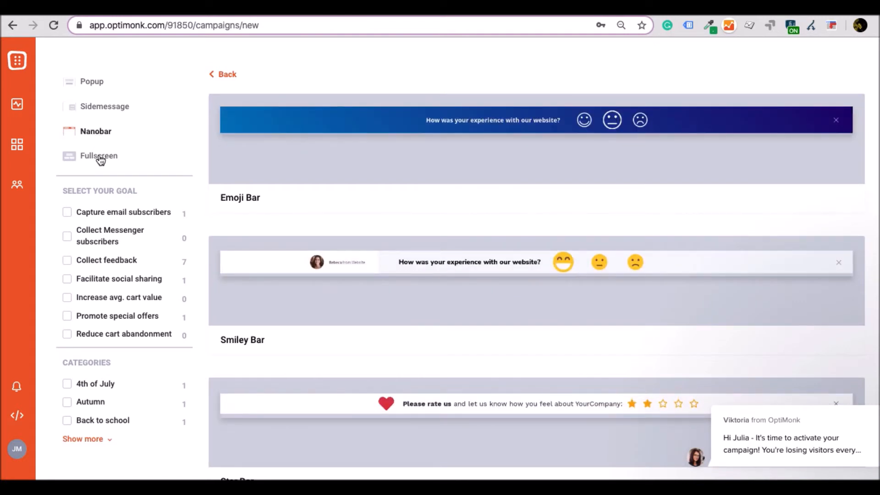
pyautogui.click(99, 157)
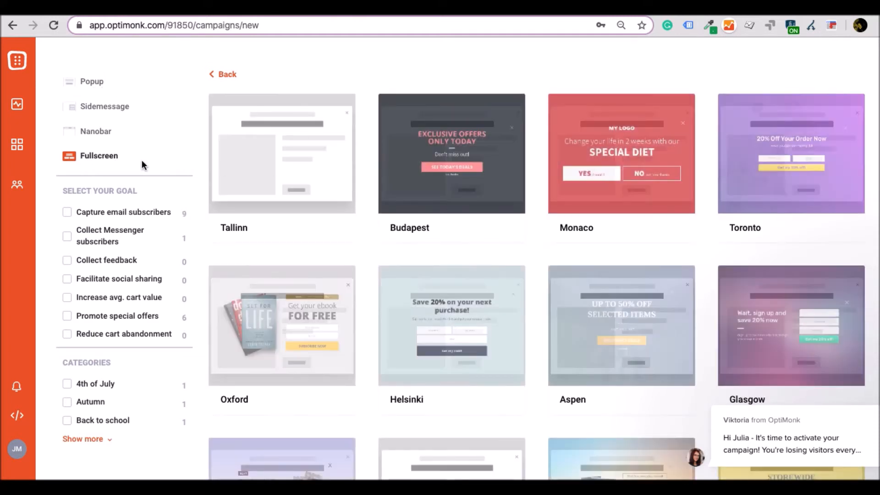
pyautogui.click(84, 85)
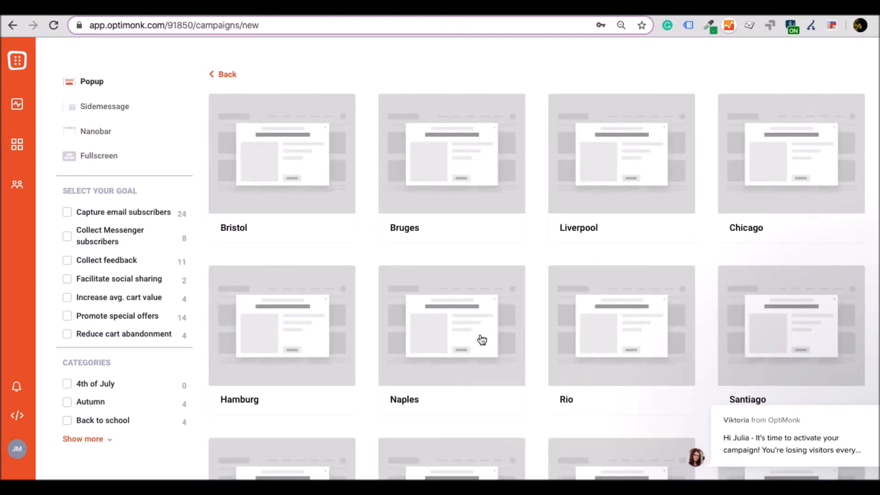
# Select the Custom popup template at the end of the template gallery.
pyautogui.scroll(-20, 478, 338)
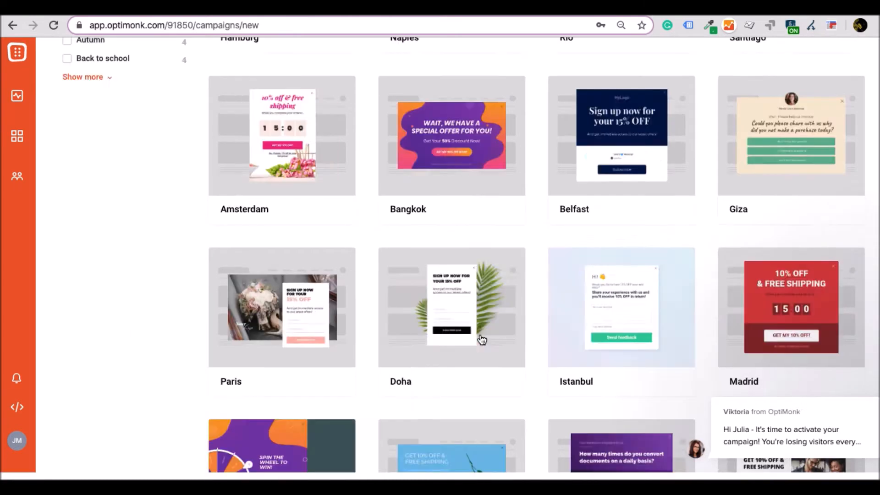
pyautogui.moveTo(625, 351)
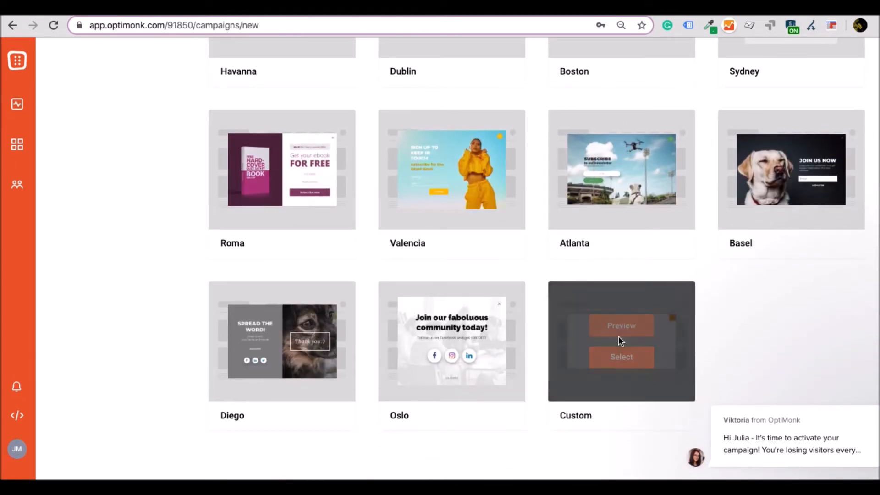
pyautogui.click(620, 356)
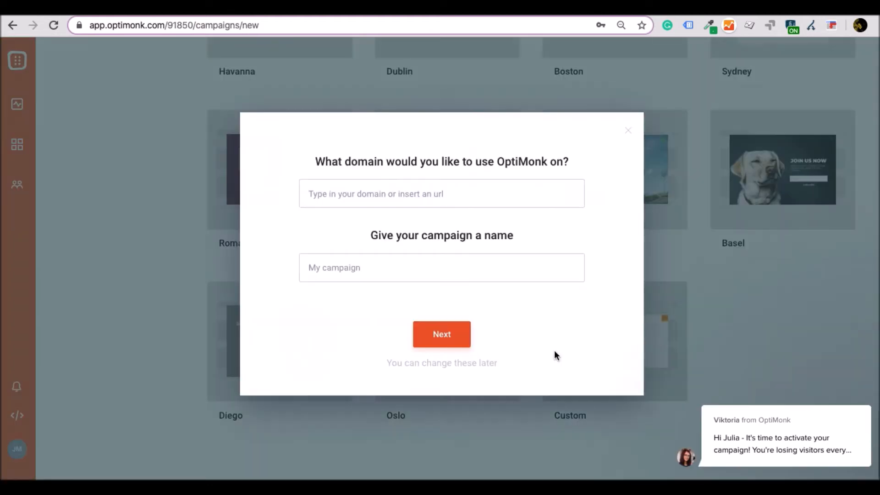
pyautogui.click(324, 187)
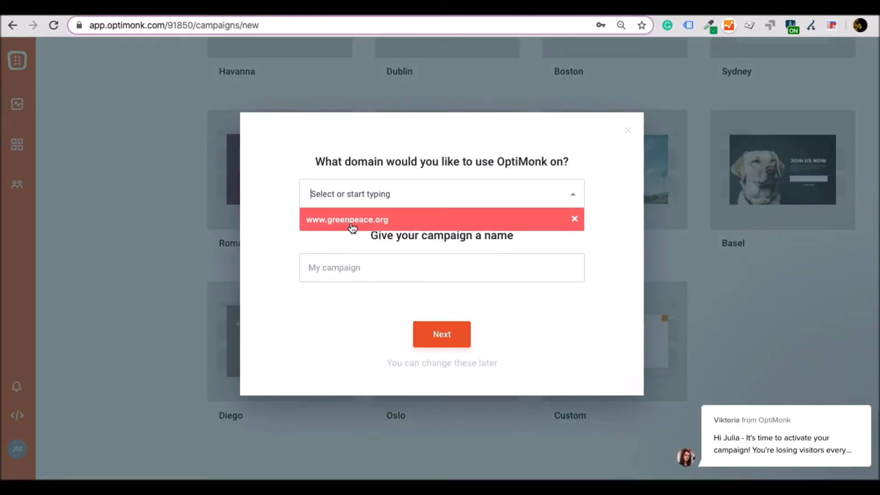
pyautogui.click(352, 221)
pyautogui.click(353, 268)
pyautogui.write('Testing Campaign')
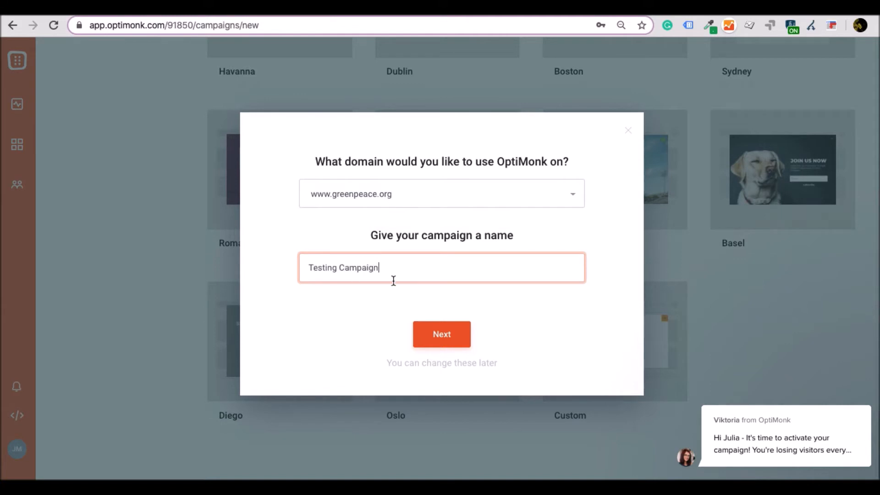
pyautogui.click(439, 334)
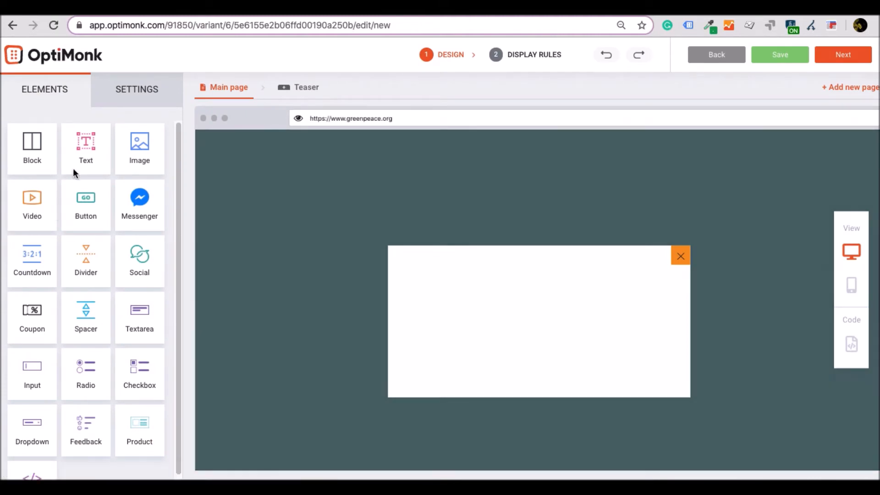
# Add a text element to the blank popup and format it in 22px Oswald.
pyautogui.moveTo(87, 153); pyautogui.dragTo(528, 300)
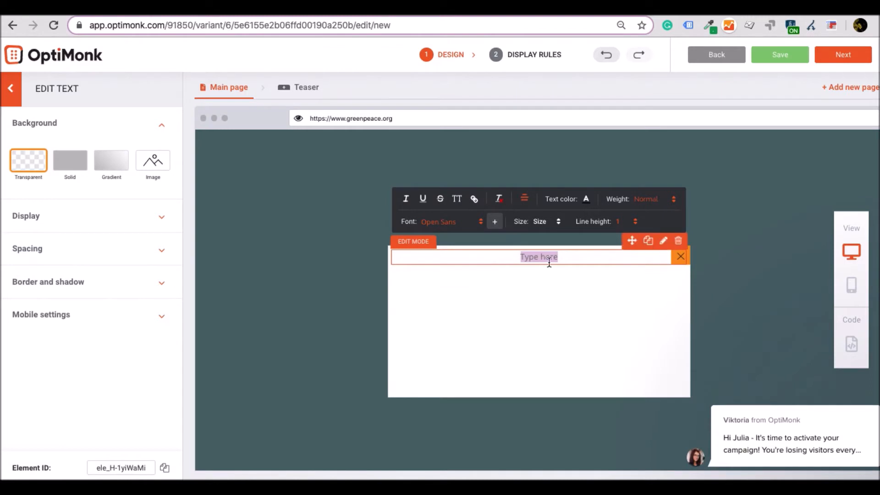
pyautogui.click(550, 223)
pyautogui.scroll(-5, 547, 284)
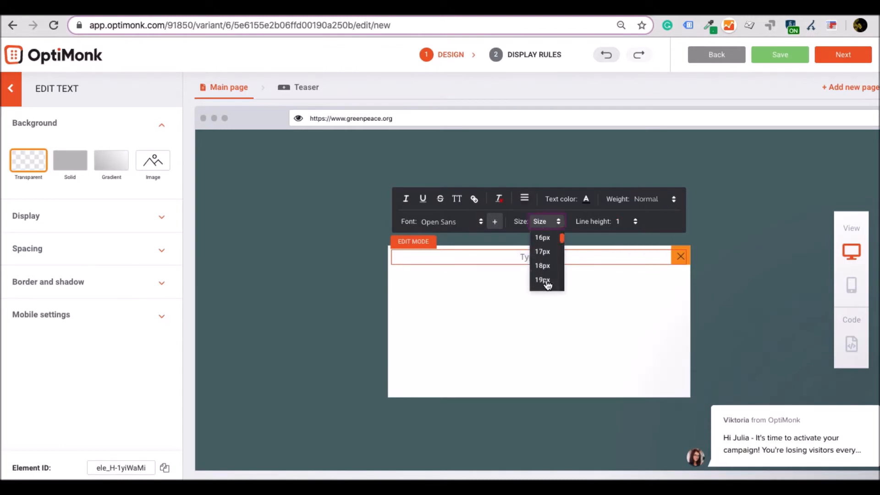
pyautogui.click(544, 280)
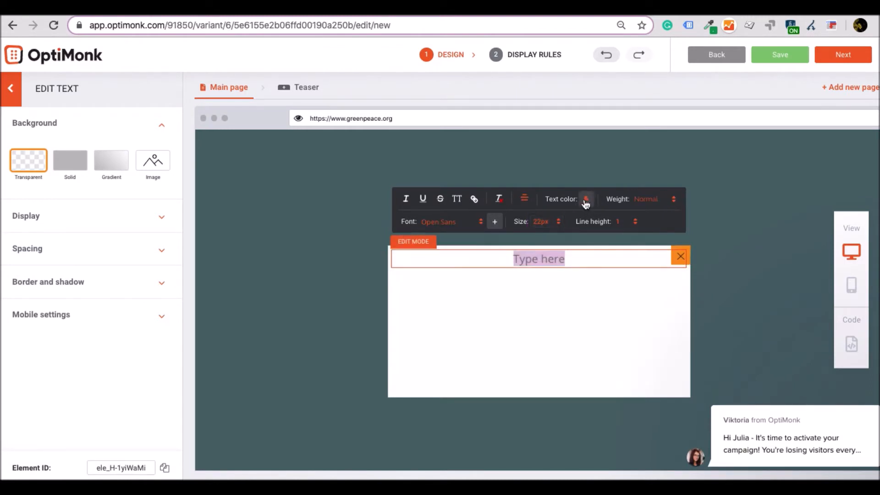
pyautogui.click(429, 222)
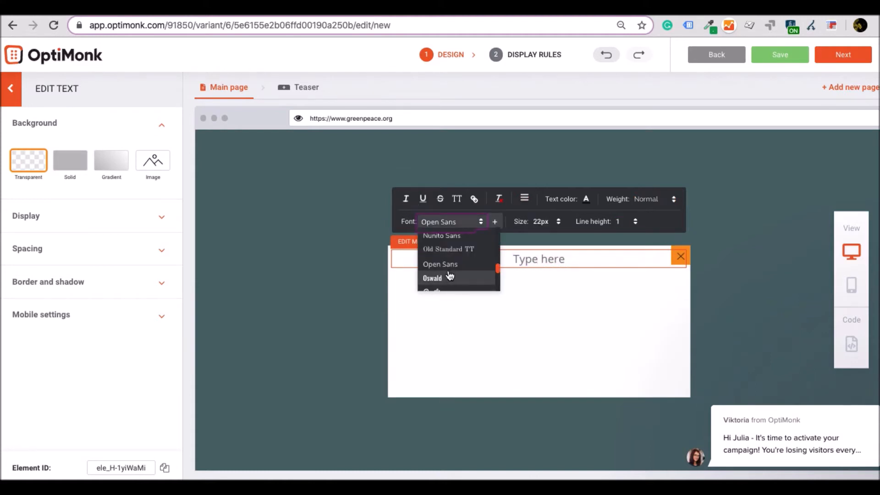
pyautogui.click(432, 278)
# Rotate the popup's text element to -20°.
pyautogui.click(104, 222)
pyautogui.moveTo(70, 298)
pyautogui.moveTo(70, 298); pyautogui.dragTo(53, 298)
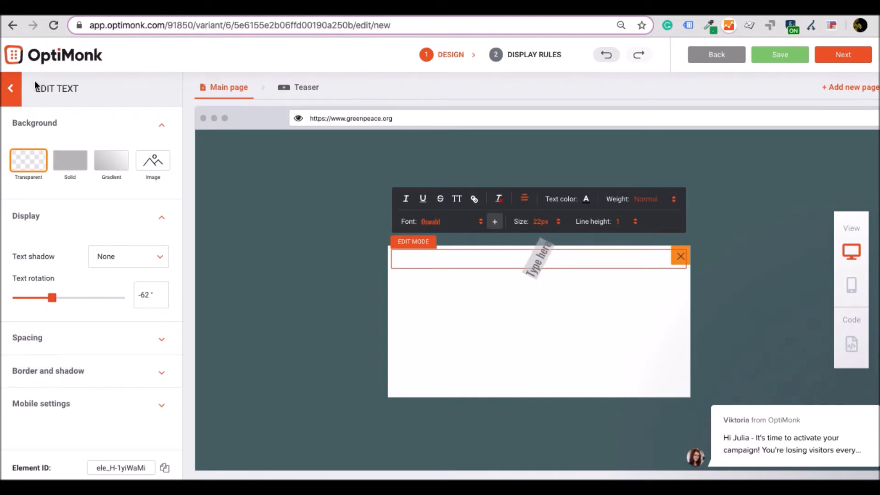
pyautogui.moveTo(57, 299); pyautogui.dragTo(65, 298)
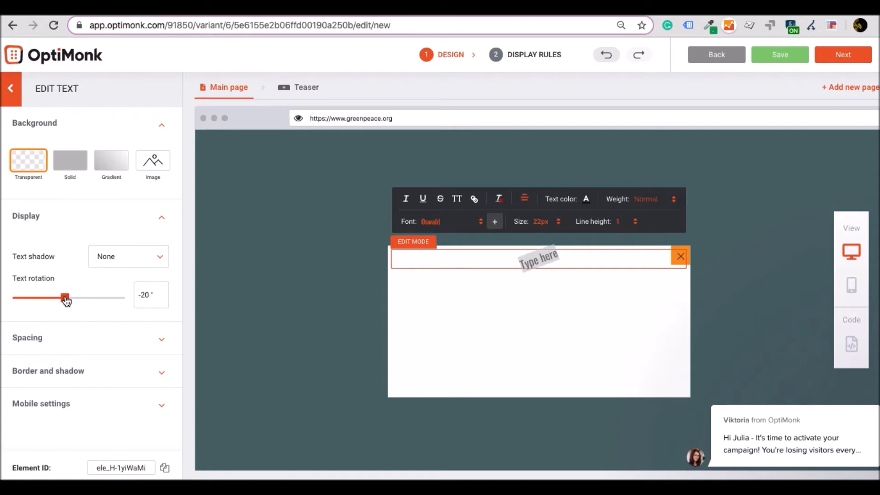
pyautogui.click(11, 80)
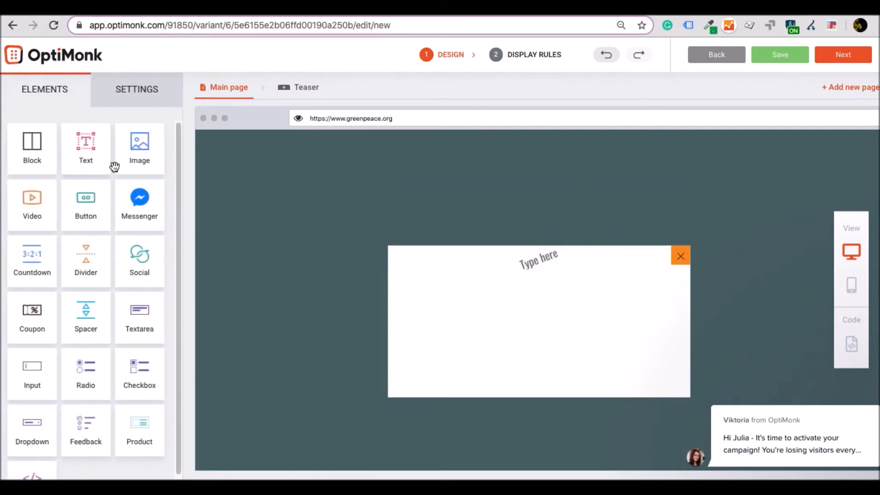
pyautogui.click(552, 260)
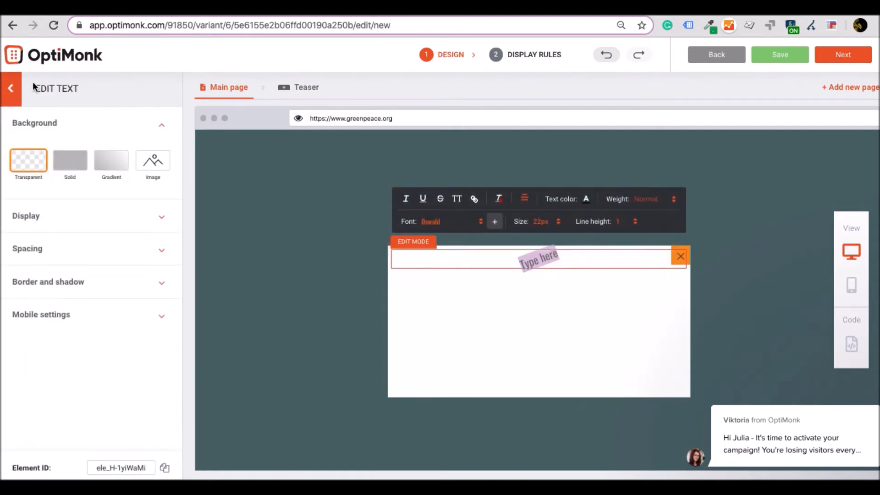
# Add an image element below the text and close the image library without uploading an image.
pyautogui.click(11, 87)
pyautogui.moveTo(138, 151); pyautogui.dragTo(506, 320)
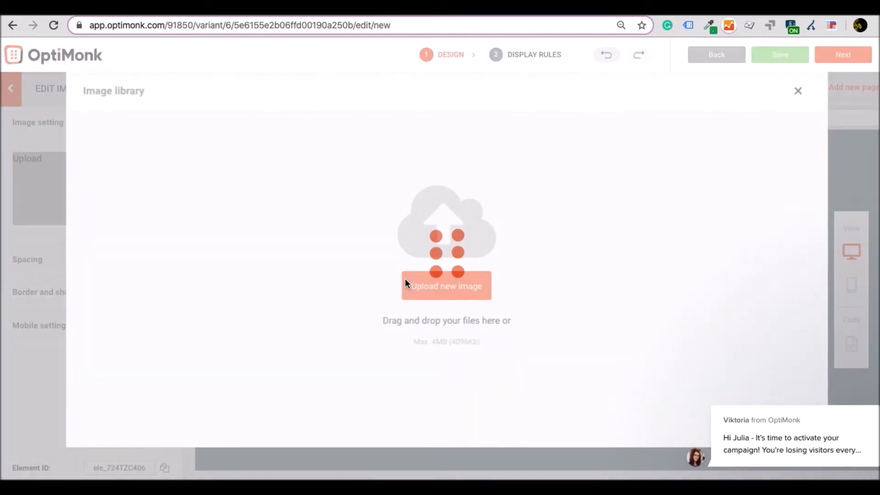
pyautogui.click(798, 91)
# Add a button element to the popup beneath the text and image elements.
pyautogui.scroll(-1, 93, 385)
pyautogui.moveTo(78, 202); pyautogui.dragTo(497, 328)
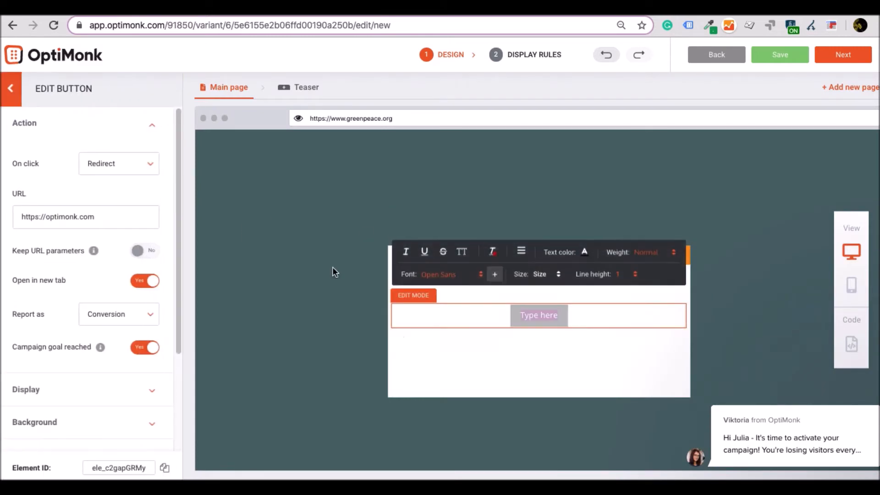
pyautogui.click(540, 342)
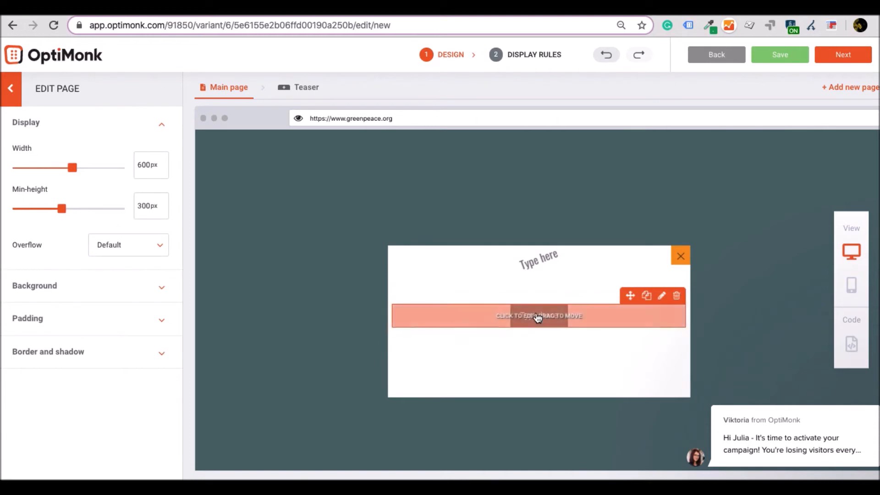
# Examine the button's action settings, its reporting options and its mobile settings.
pyautogui.click(540, 316)
pyautogui.scroll(-2, 131, 365)
pyautogui.scroll(2, 89, 174)
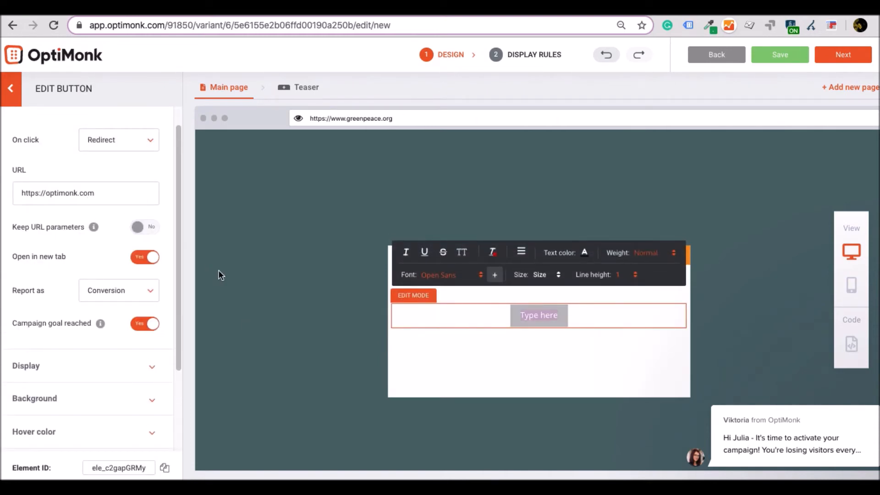
pyautogui.scroll(-5, 90, 331)
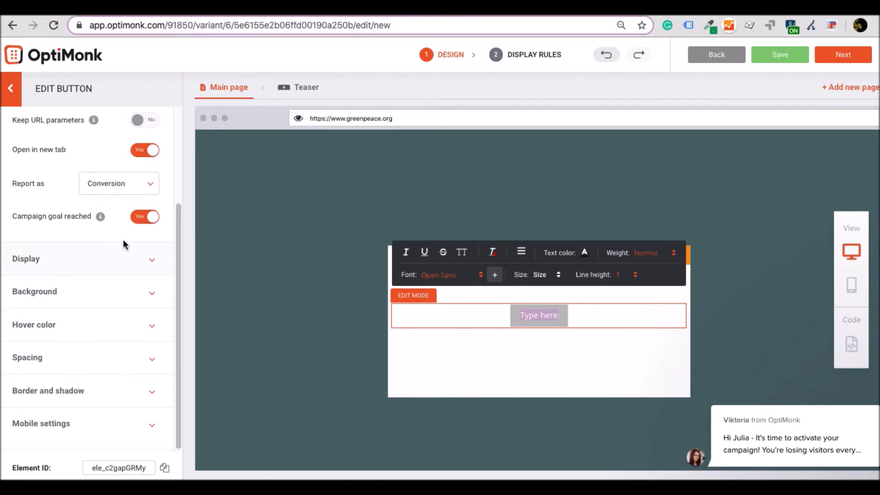
pyautogui.click(122, 183)
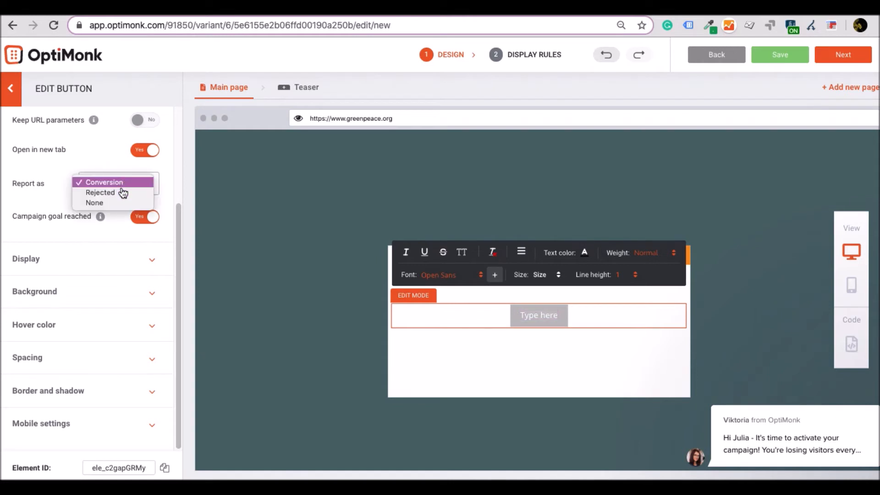
pyautogui.click(46, 212)
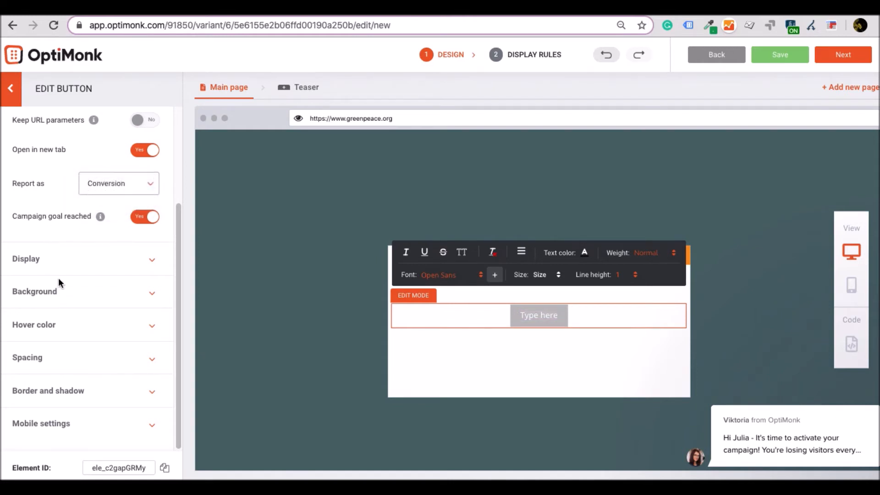
pyautogui.click(81, 429)
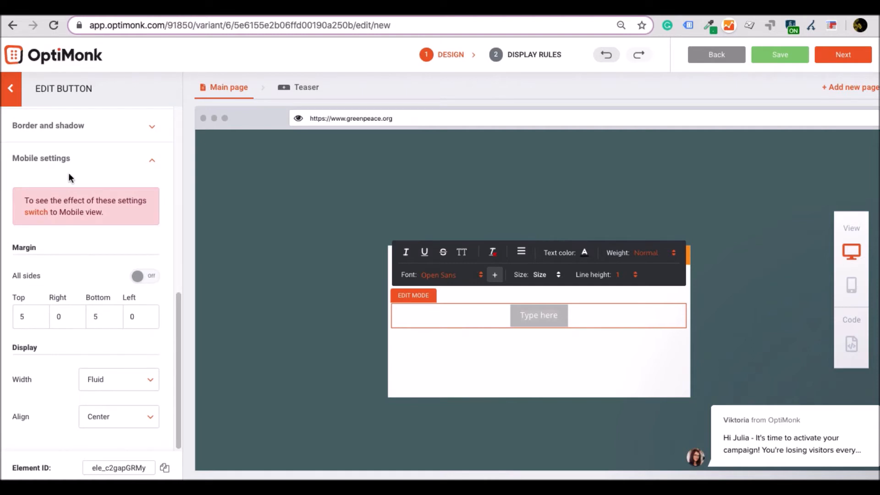
# Leave the button settings, open the general settings, try other popup positions and set the popup back to the centre of the screen.
pyautogui.click(10, 92)
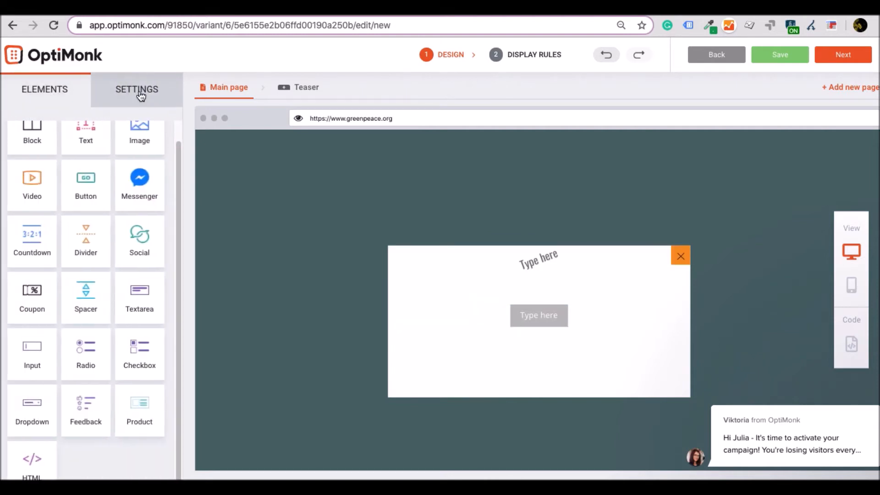
pyautogui.click(140, 93)
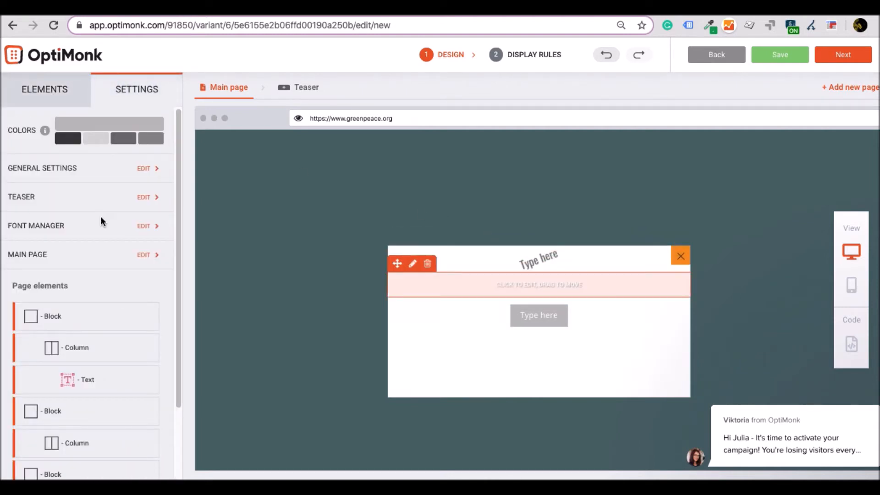
pyautogui.click(143, 168)
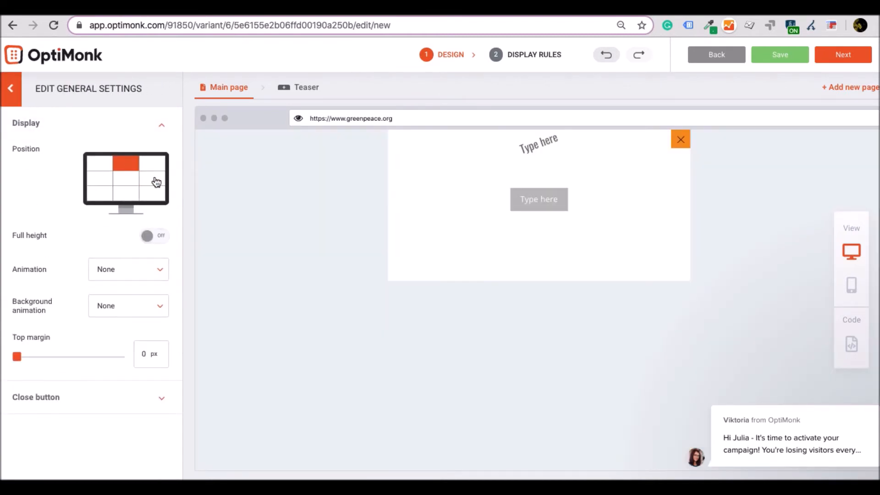
pyautogui.click(156, 182)
pyautogui.click(125, 182)
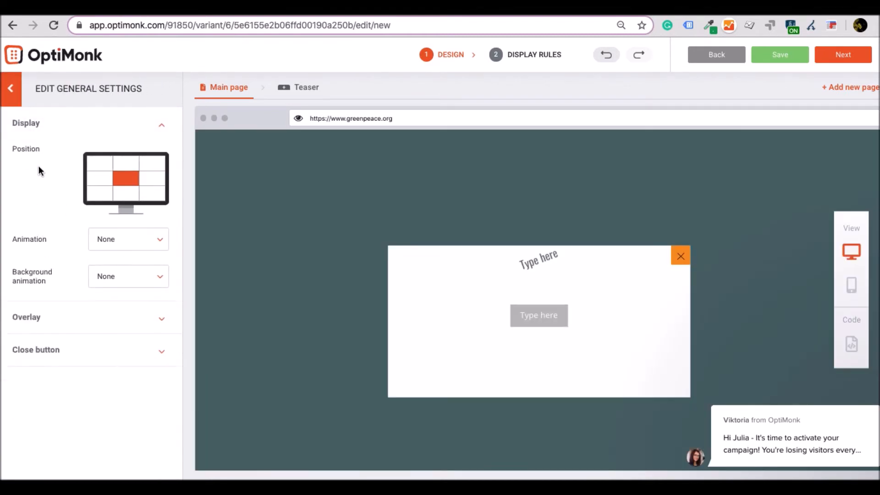
pyautogui.click(114, 242)
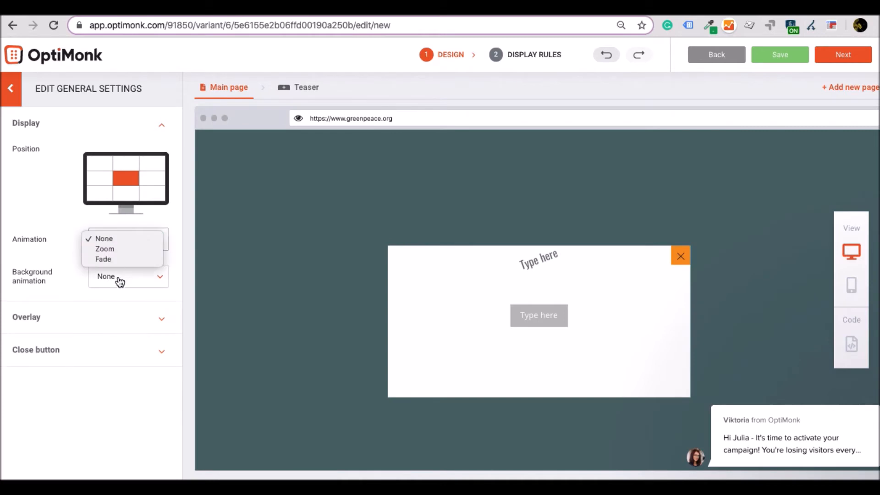
pyautogui.click(53, 238)
# Try a transparent overlay, and give the popup overlay a gradient background with a gradient direction of 87°.
pyautogui.click(93, 317)
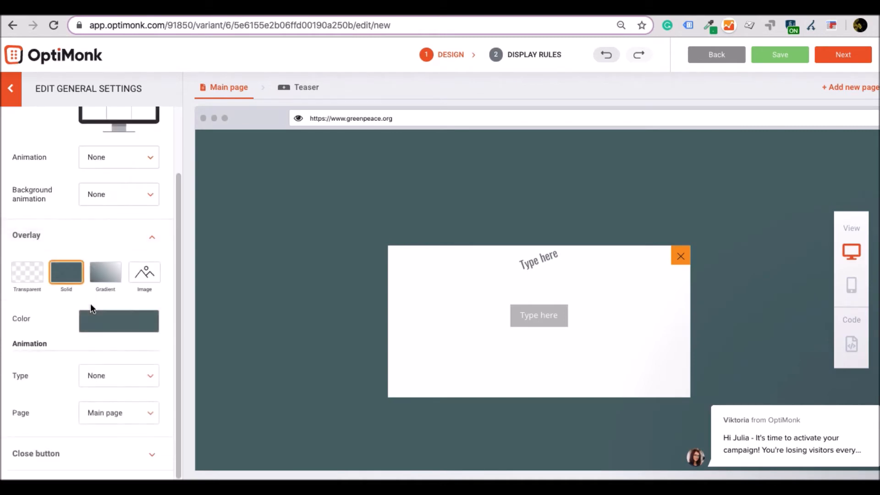
pyautogui.click(37, 277)
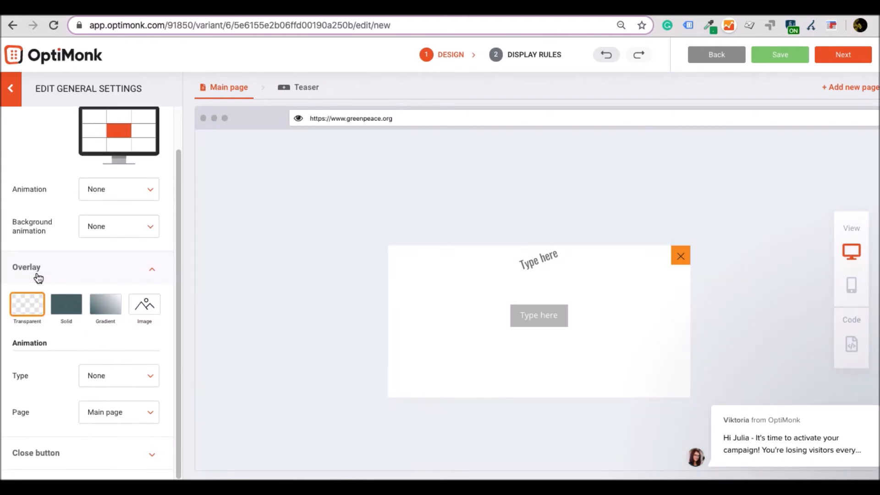
pyautogui.click(105, 275)
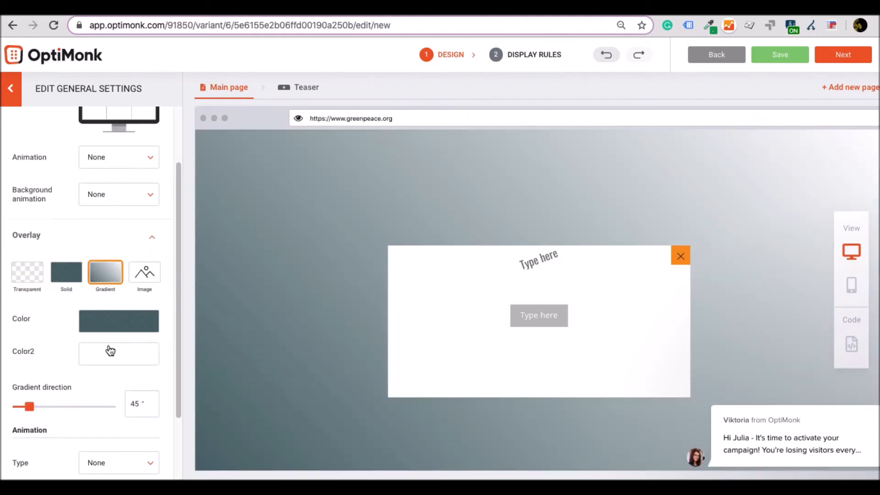
pyautogui.scroll(-2, 110, 357)
pyautogui.click(41, 320)
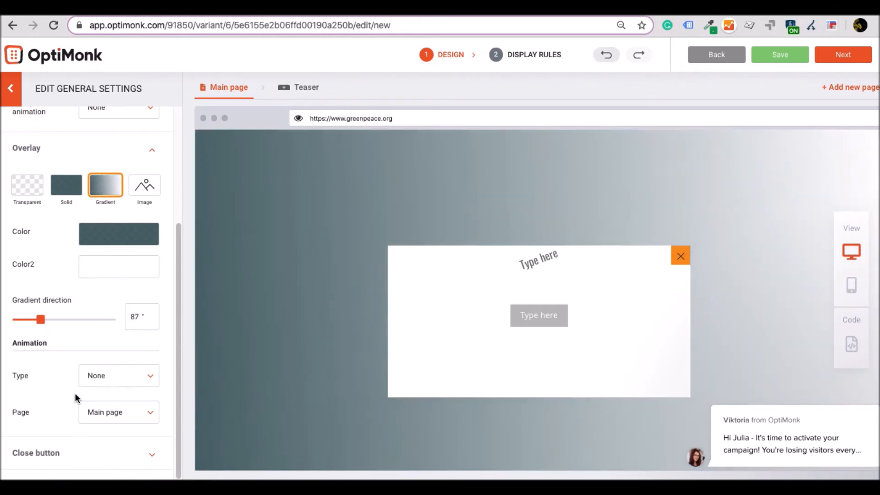
# Examine the popup's close button options, the teaser settings and the font manager.
pyautogui.click(86, 459)
pyautogui.scroll(10, 90, 427)
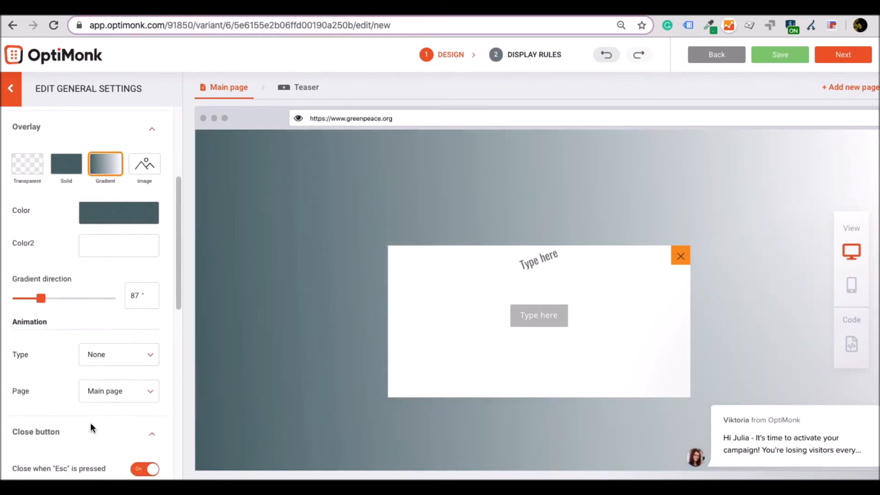
pyautogui.click(10, 89)
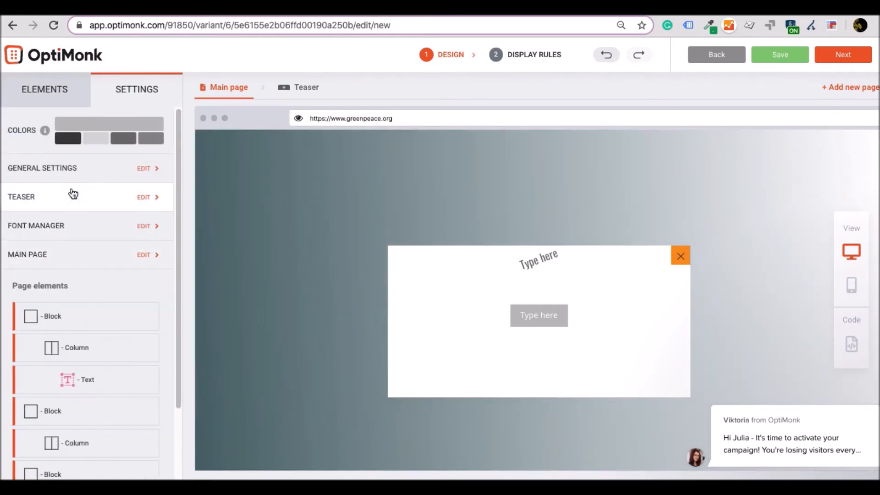
pyautogui.click(145, 197)
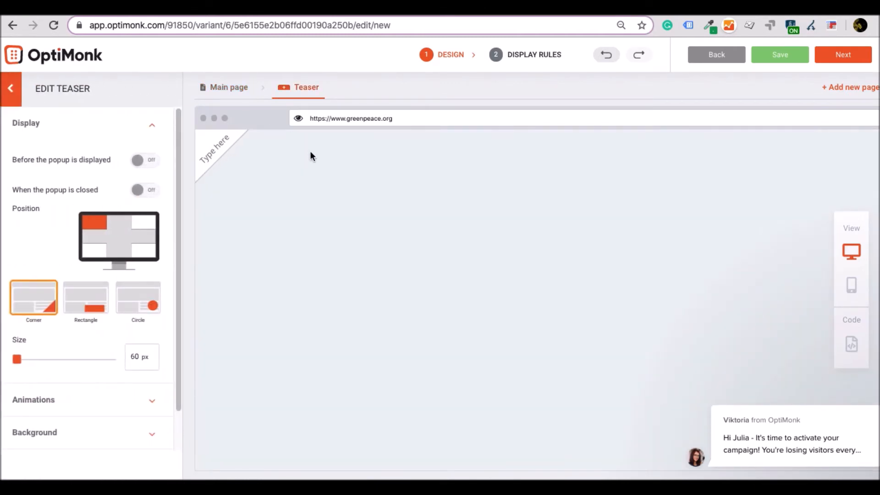
pyautogui.click(10, 89)
pyautogui.click(64, 240)
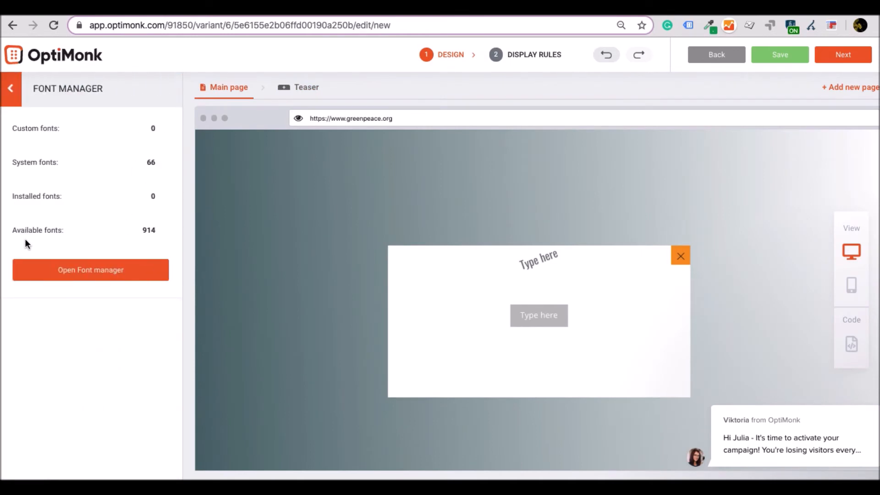
pyautogui.click(10, 89)
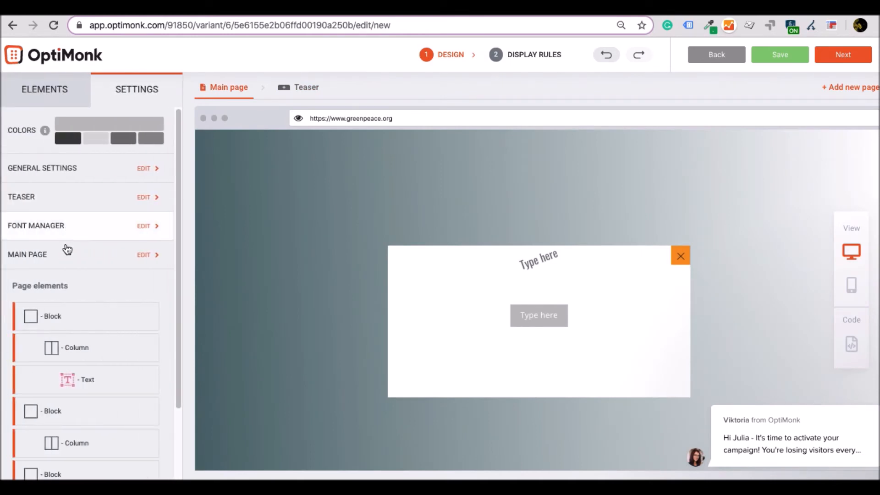
# Set the main page's width to 805 px and min-height to 452 px, and examine its padding, border and shadow settings.
pyautogui.scroll(-2, 135, 259)
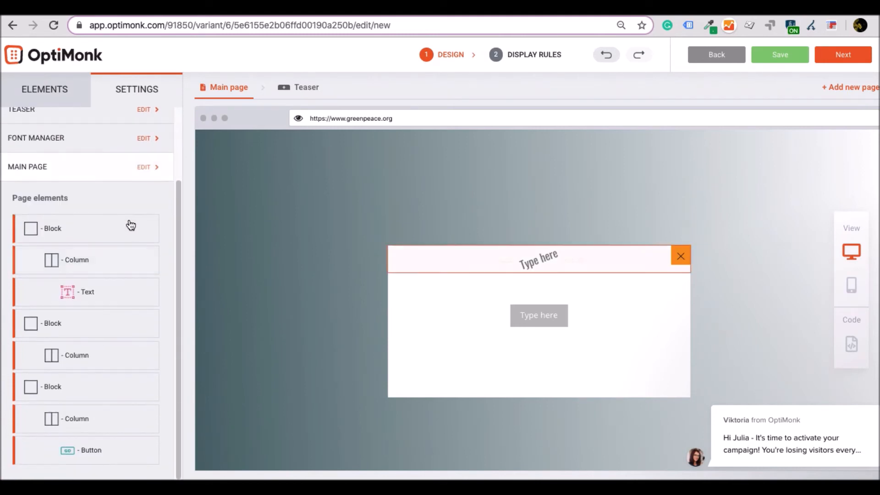
pyautogui.click(143, 168)
pyautogui.moveTo(70, 173); pyautogui.dragTo(45, 168)
pyautogui.moveTo(62, 209); pyautogui.dragTo(90, 209)
pyautogui.moveTo(46, 168); pyautogui.dragTo(101, 174)
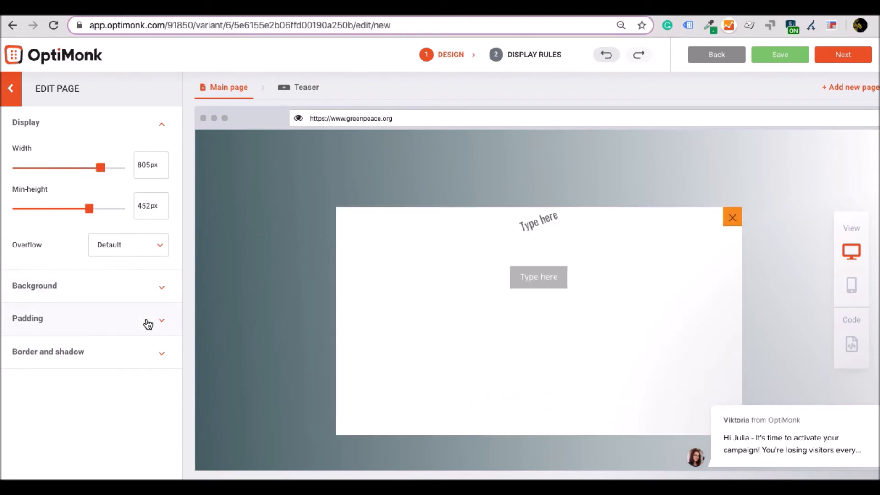
pyautogui.click(117, 321)
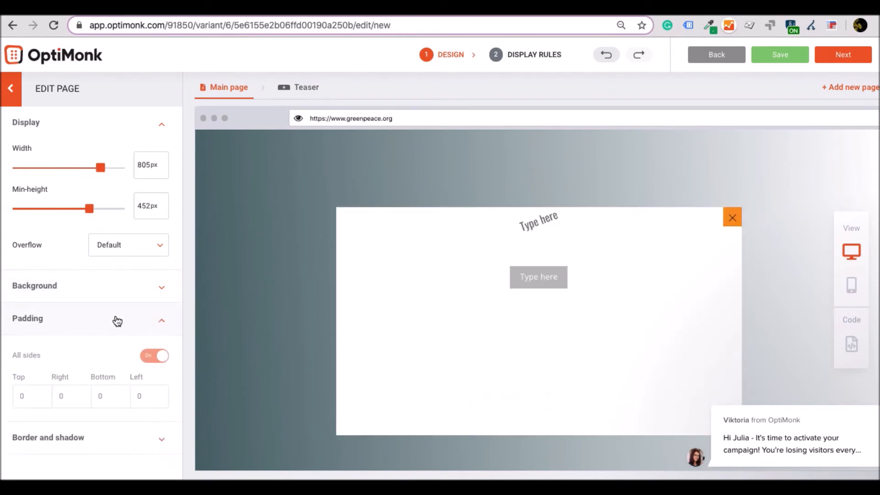
pyautogui.click(75, 446)
pyautogui.scroll(3, 58, 229)
pyautogui.click(11, 88)
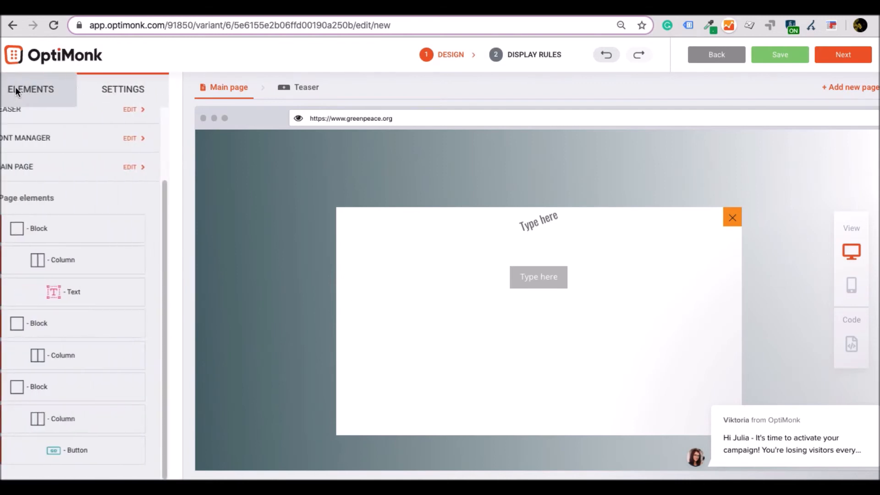
# Move the rotated text element below the button, and delete it from the popup.
pyautogui.scroll(2, 81, 245)
pyautogui.moveTo(543, 225); pyautogui.dragTo(545, 306)
pyautogui.click(713, 289)
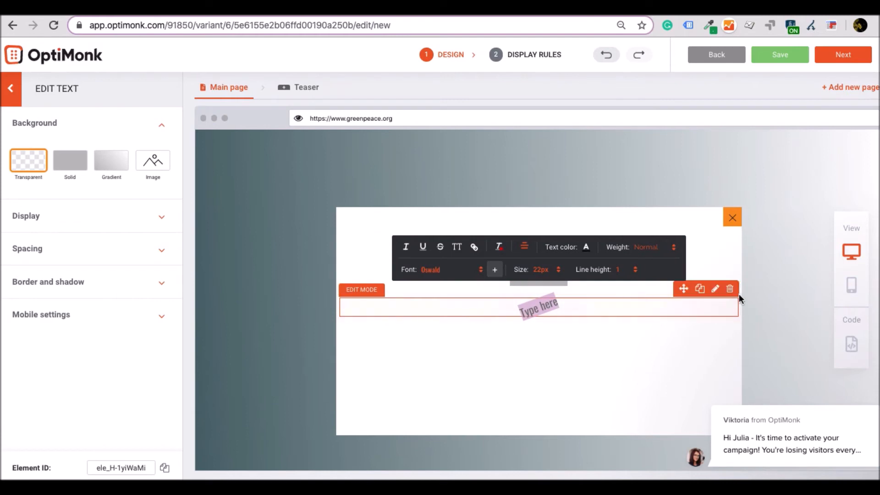
pyautogui.click(731, 290)
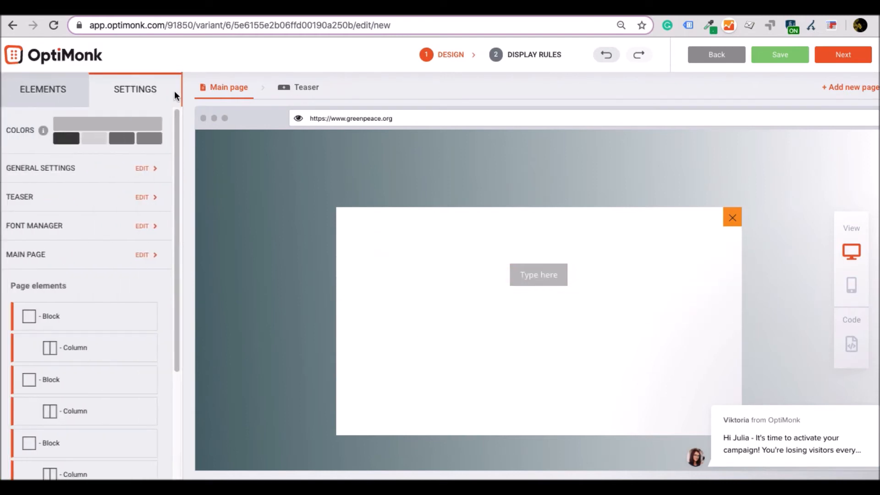
# Check the teaser page, return to the main page and proceed to the campaign's display rules.
pyautogui.click(303, 88)
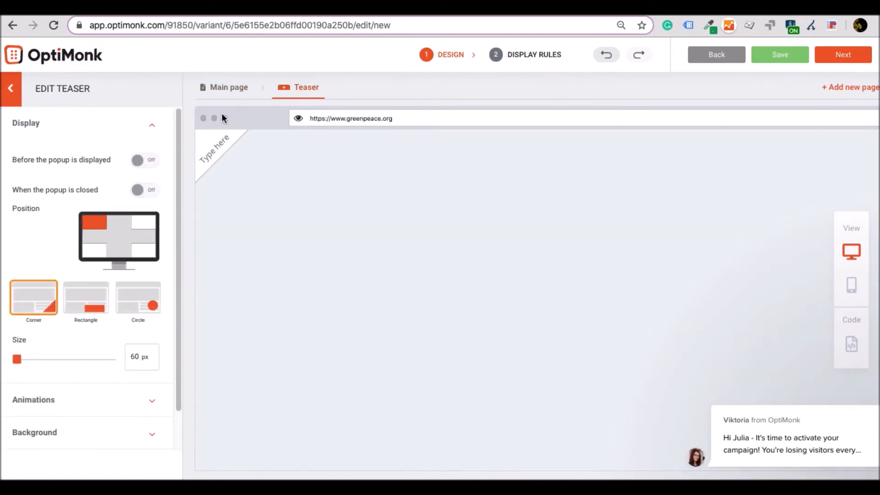
pyautogui.click(225, 91)
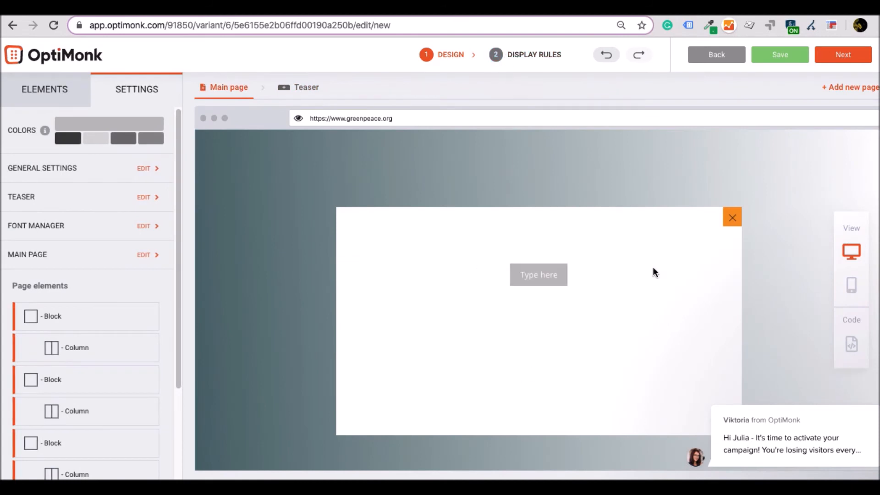
pyautogui.click(518, 59)
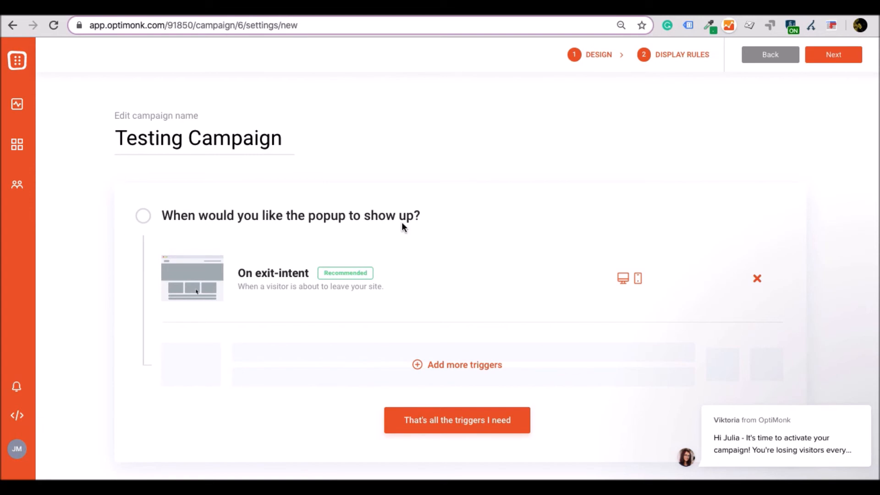
# Review the available triggers including the JavaScript event settings, and finish the trigger selection with only the exit-intent trigger.
pyautogui.click(473, 365)
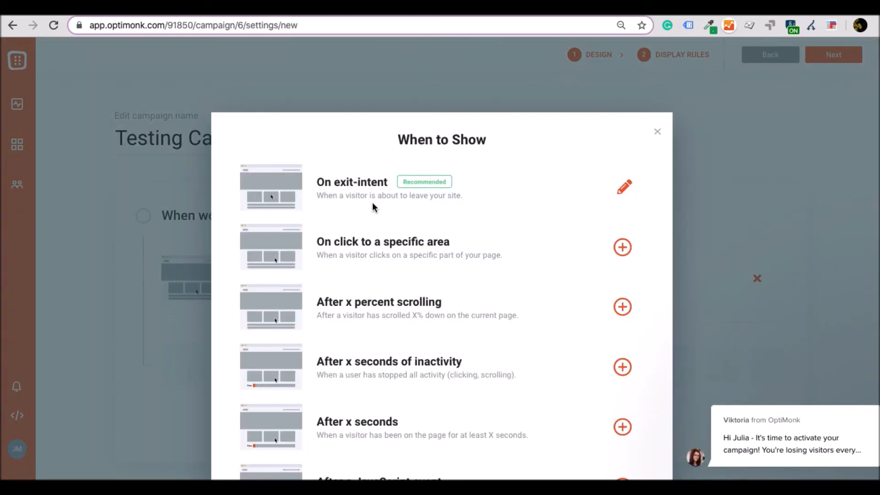
pyautogui.scroll(-3, 384, 224)
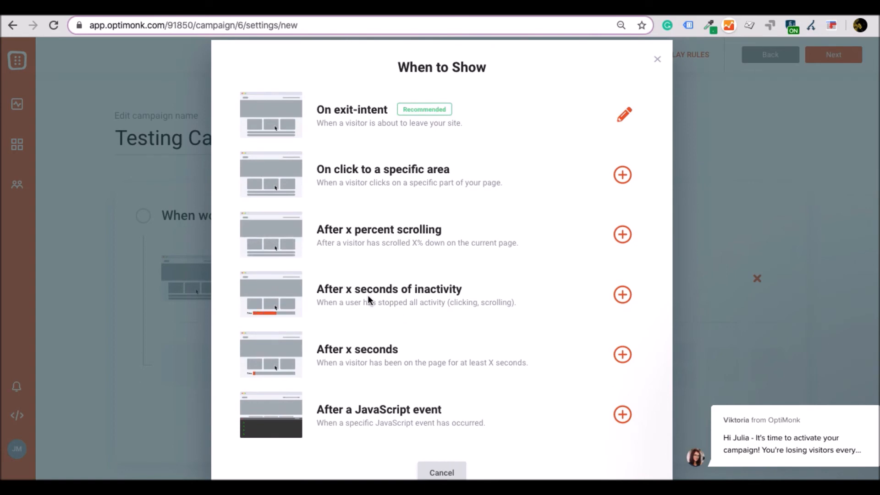
pyautogui.scroll(-1, 334, 368)
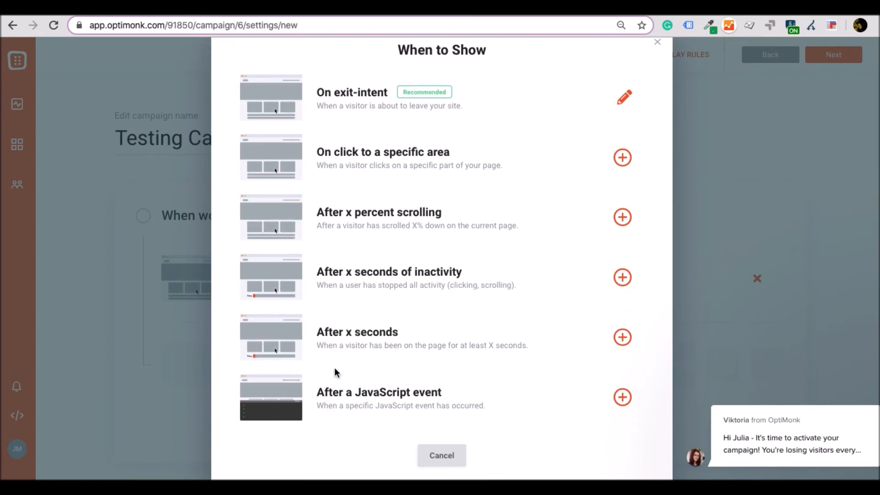
pyautogui.scroll(-2, 334, 372)
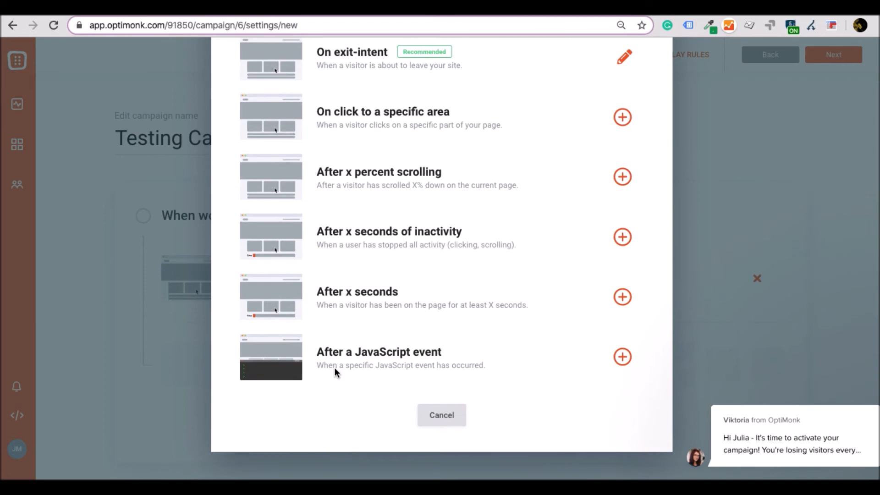
pyautogui.click(623, 360)
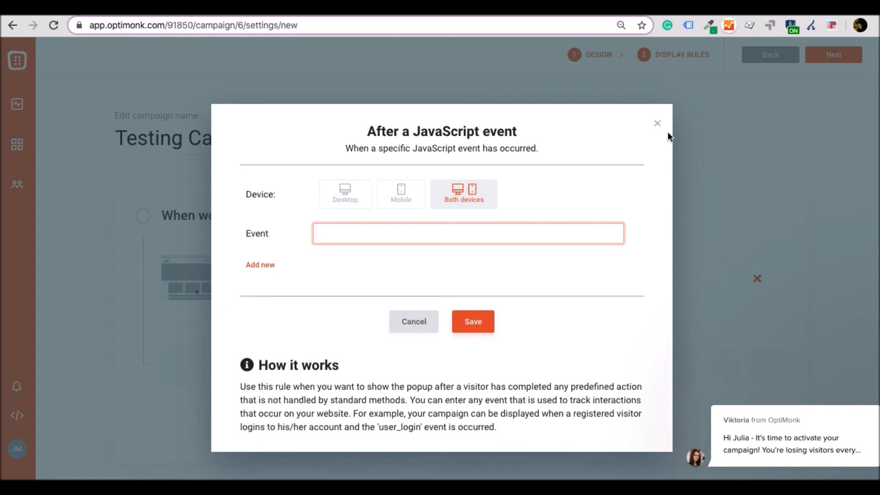
pyautogui.click(424, 322)
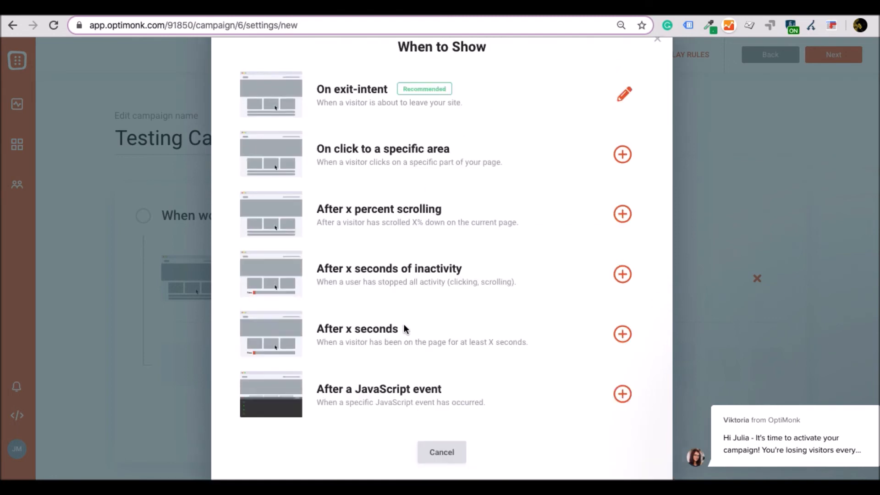
pyautogui.click(658, 130)
pyautogui.click(450, 341)
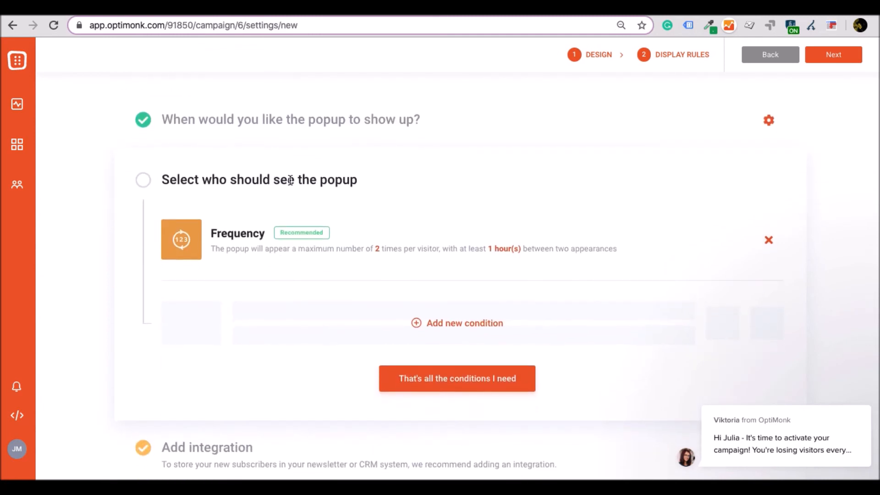
# Review the available audience conditions from time and context to custom rules, and finish the condition selection with only the Frequency condition.
pyautogui.click(450, 324)
pyautogui.scroll(-2, 456, 202)
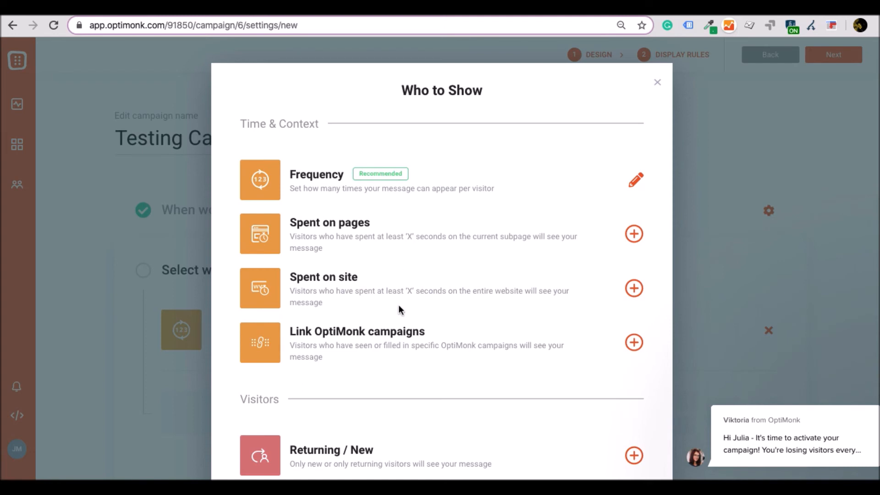
pyautogui.scroll(-3, 398, 309)
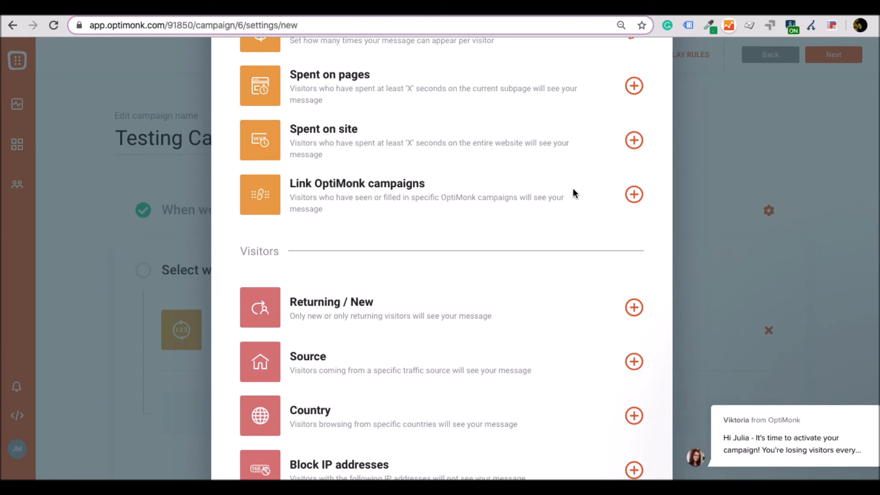
pyautogui.scroll(-3, 522, 288)
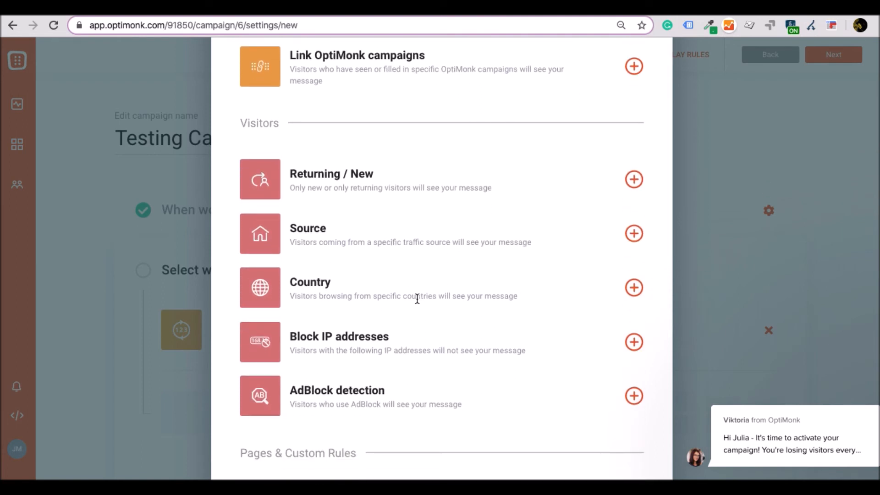
pyautogui.scroll(-2, 415, 298)
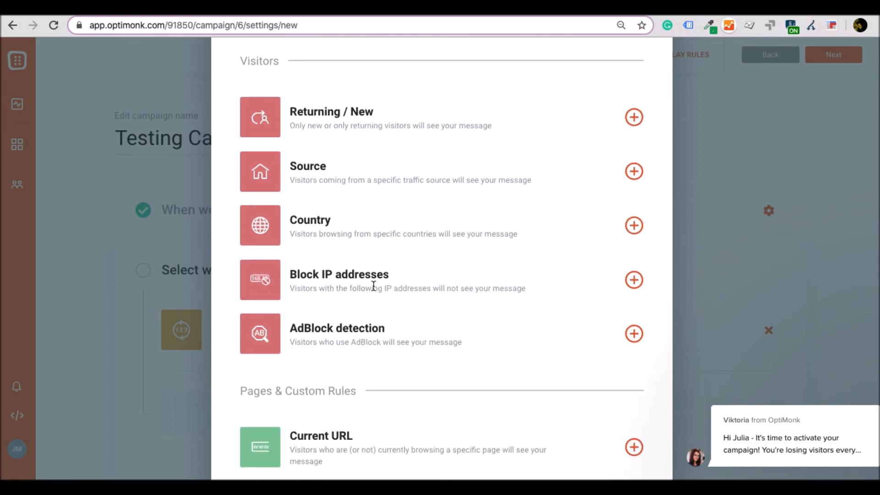
pyautogui.scroll(-5, 363, 364)
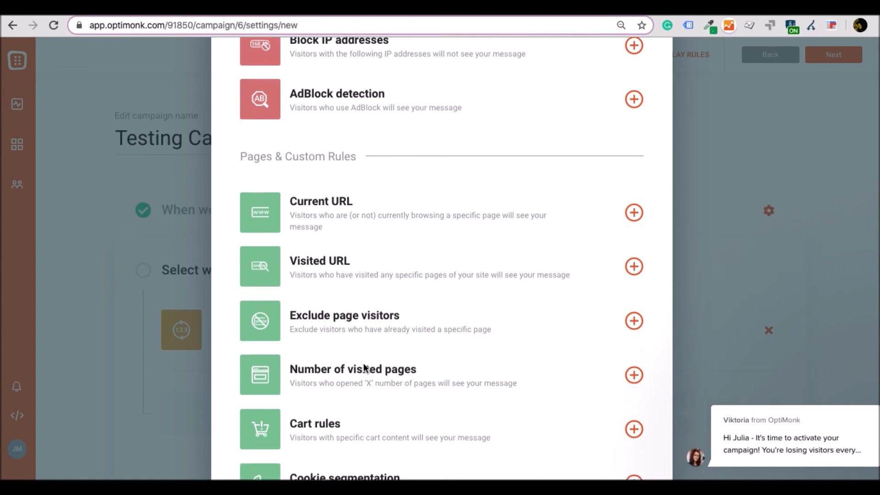
pyautogui.scroll(-3, 456, 123)
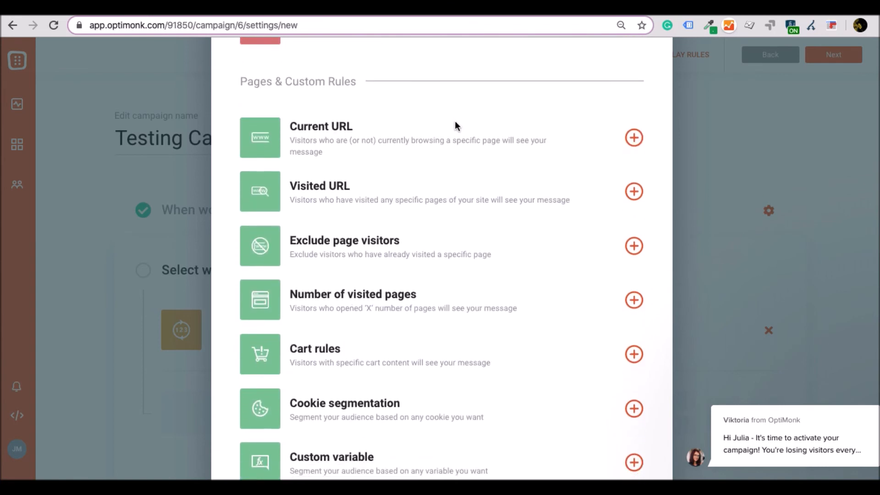
pyautogui.scroll(1, 455, 124)
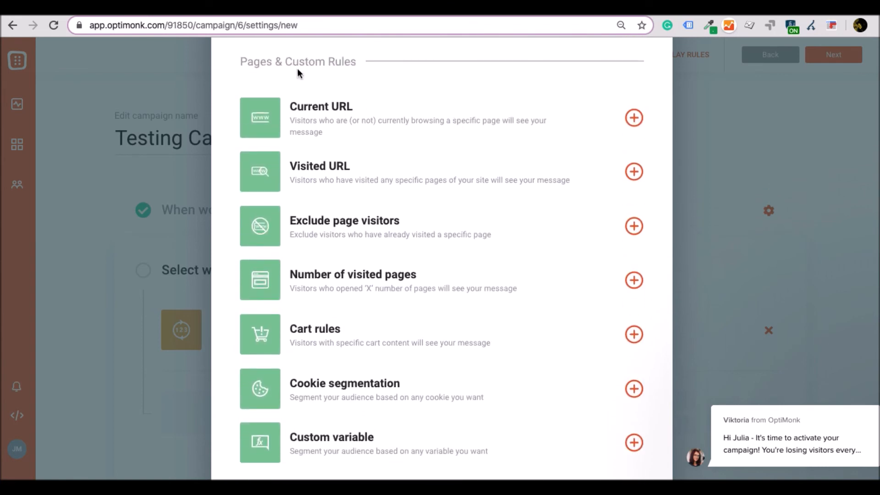
pyautogui.scroll(-1, 351, 218)
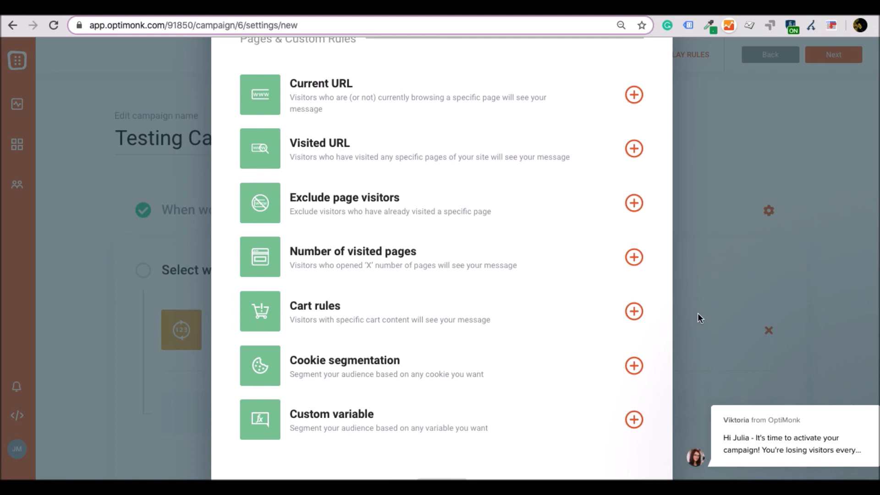
pyautogui.click(683, 330)
pyautogui.scroll(-3, 497, 359)
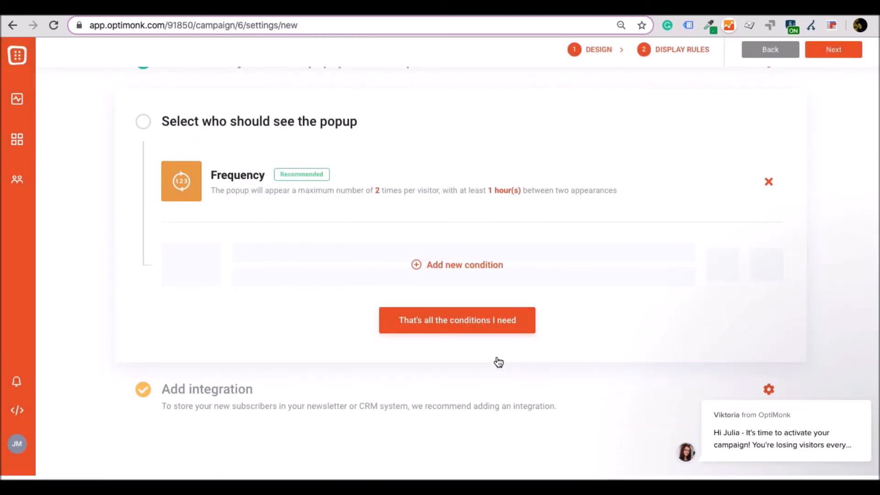
pyautogui.click(486, 395)
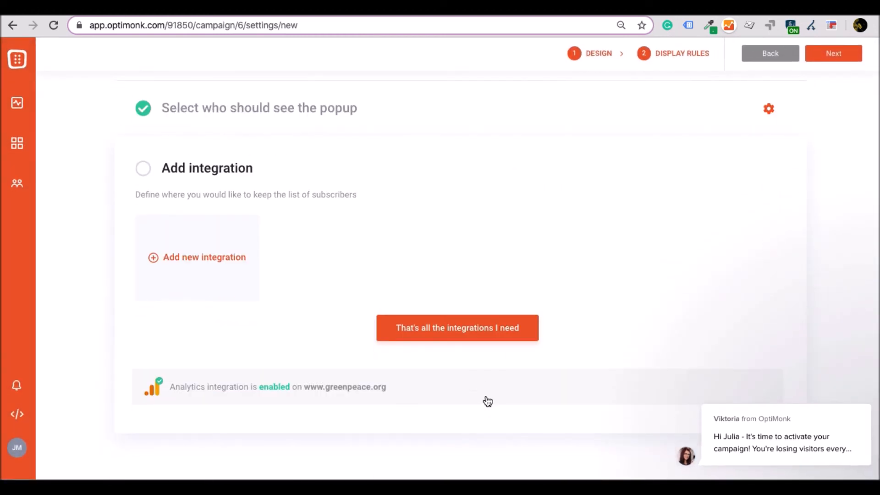
# Start adding a new integration, examine which integration types are available for this popup, and close the dialog without choosing one.
pyautogui.click(222, 261)
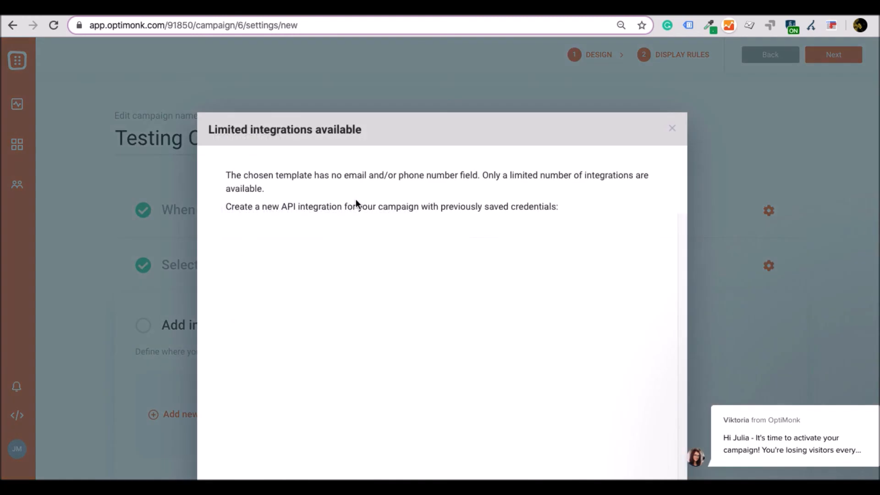
pyautogui.scroll(-3, 356, 202)
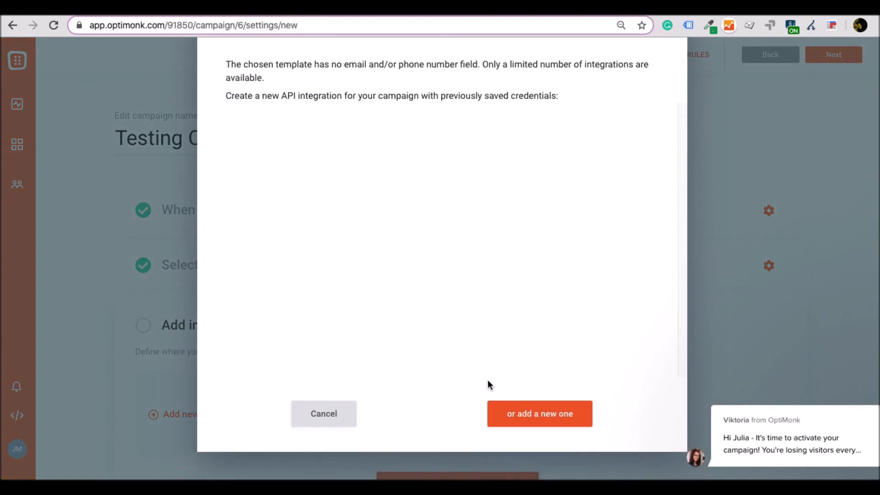
pyautogui.click(504, 420)
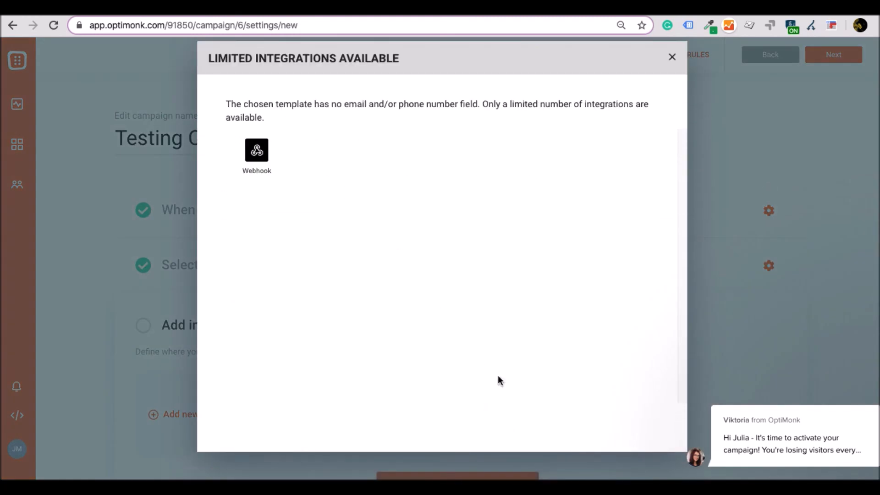
pyautogui.click(672, 58)
# Complete the campaign's display rules without adding an integration.
pyautogui.scroll(-3, 491, 271)
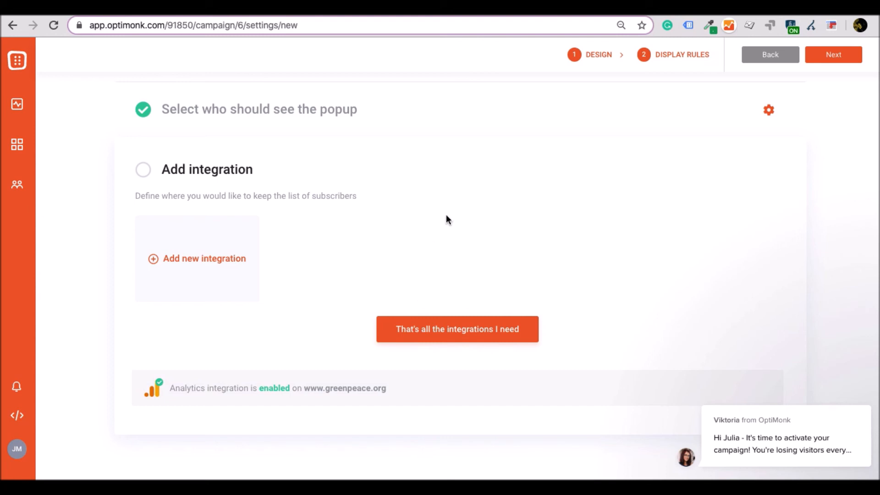
pyautogui.scroll(5, 637, 184)
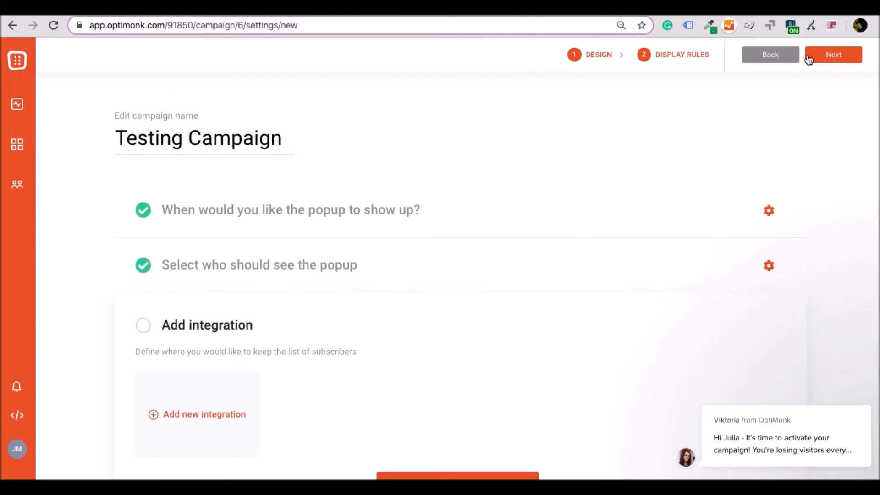
pyautogui.click(818, 54)
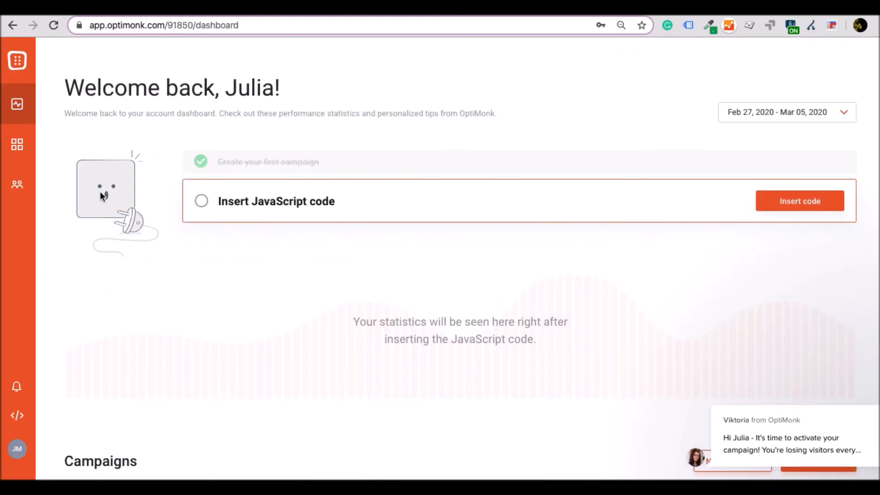
# Look over the campaigns list, and view the leads page.
pyautogui.click(22, 149)
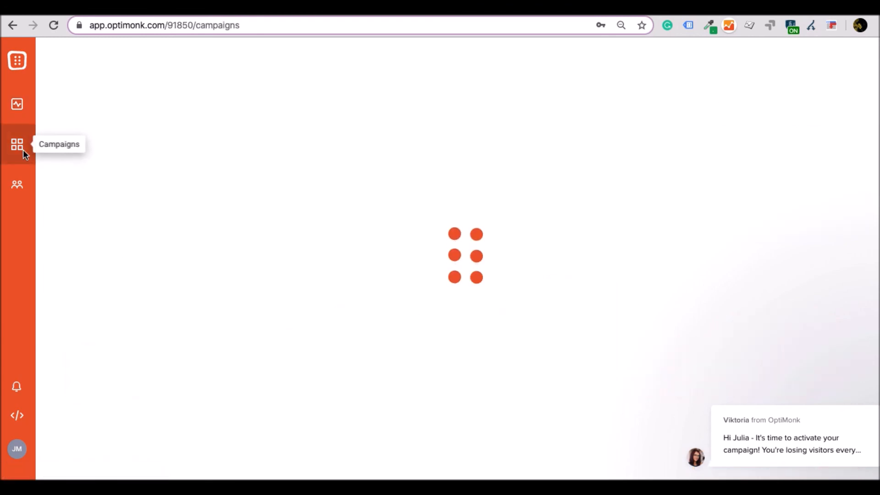
pyautogui.scroll(-2, 183, 252)
pyautogui.scroll(2, 182, 251)
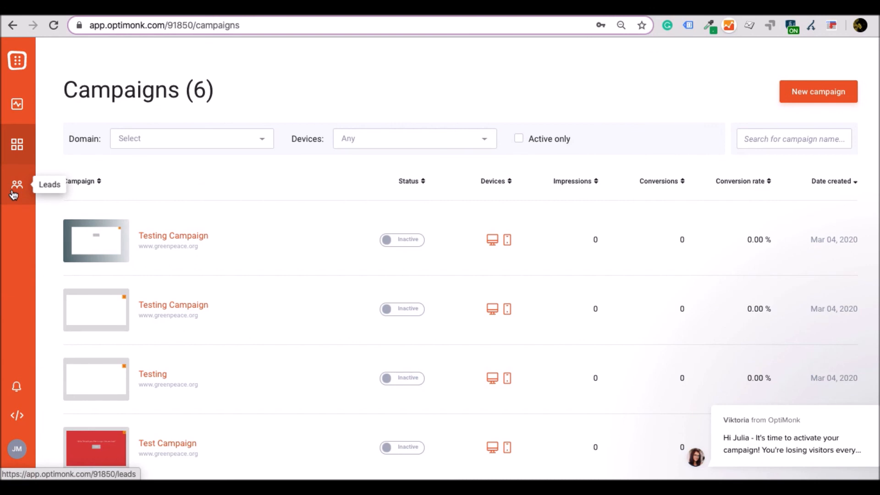
pyautogui.click(14, 193)
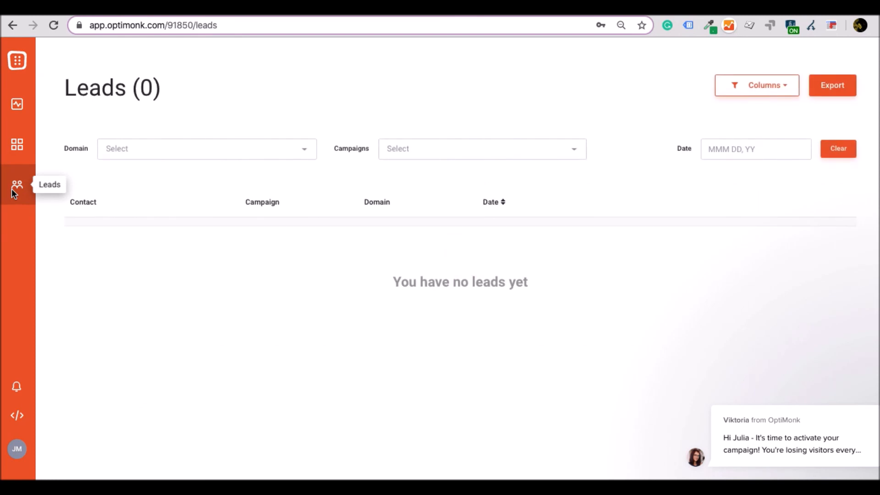
# Check the product news, and view the JavaScript installation code and its instructions before closing them.
pyautogui.click(16, 387)
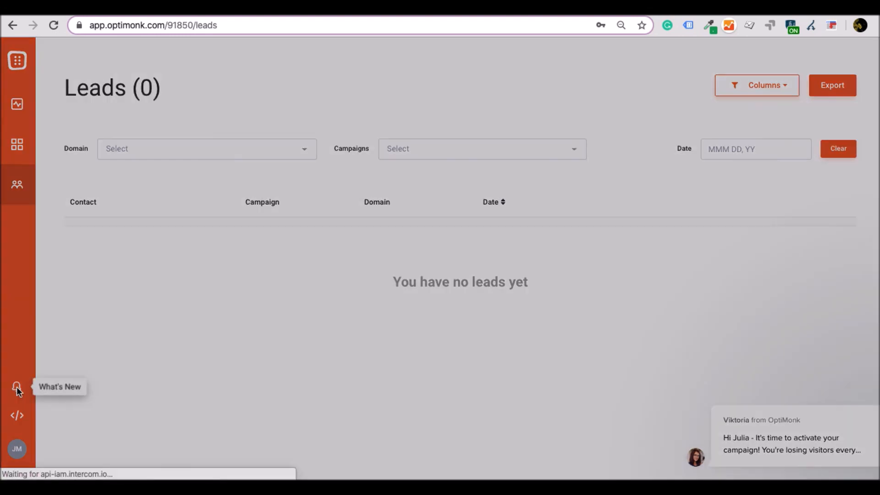
pyautogui.click(17, 419)
pyautogui.click(18, 414)
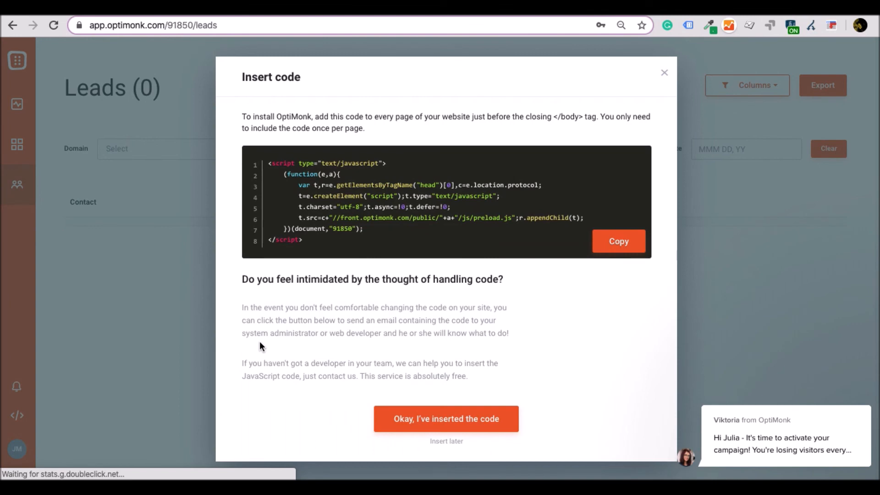
pyautogui.click(666, 74)
pyautogui.click(18, 449)
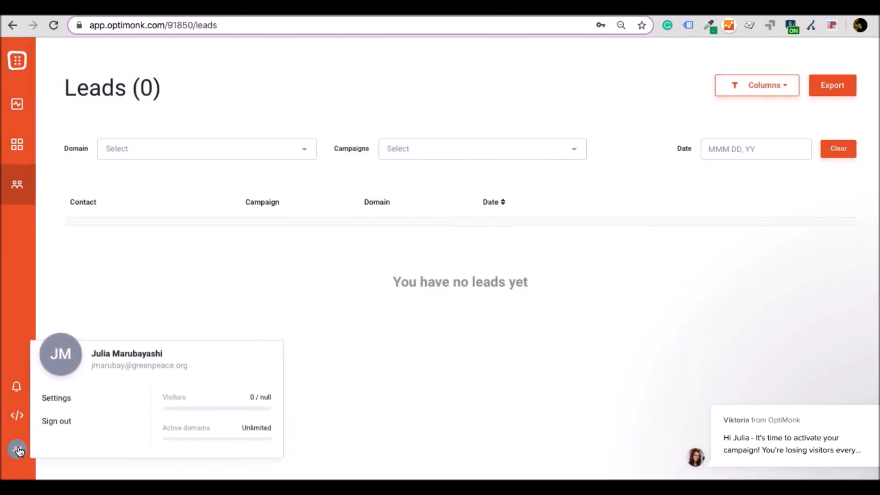
pyautogui.click(55, 400)
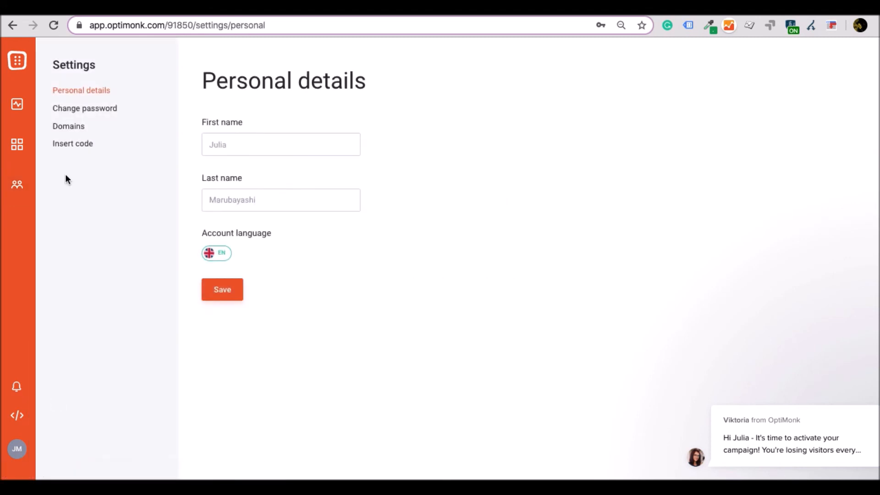
pyautogui.click(72, 127)
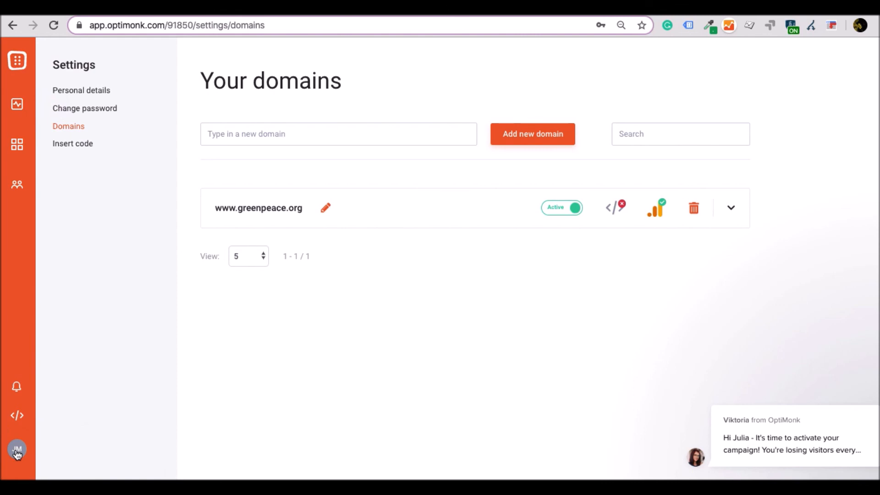
pyautogui.click(731, 208)
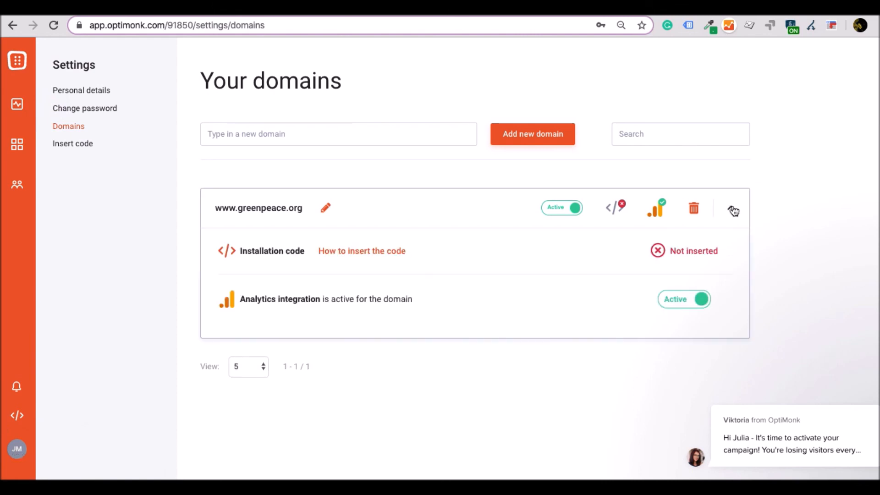